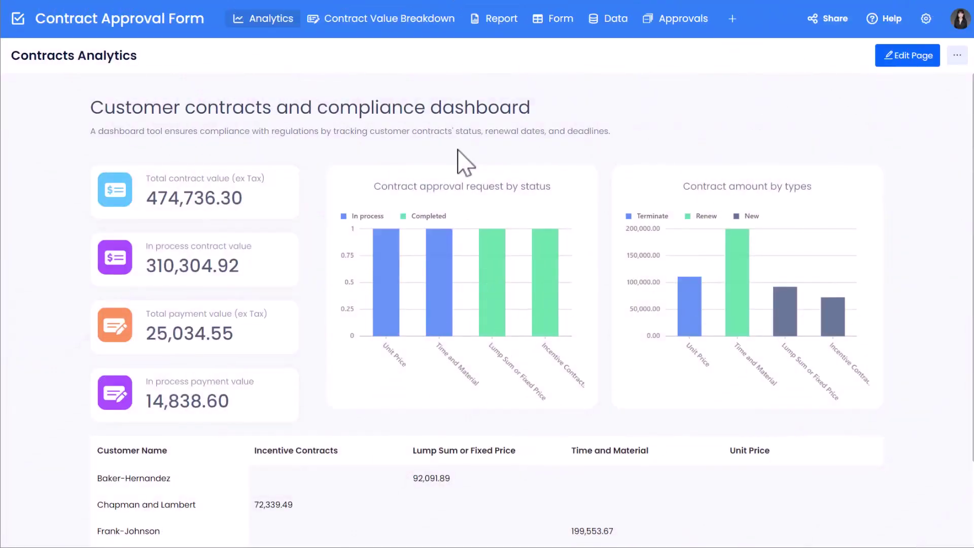
Step: Preview the Total contract value and In process contract value pop-ups, closing each
click(282, 212)
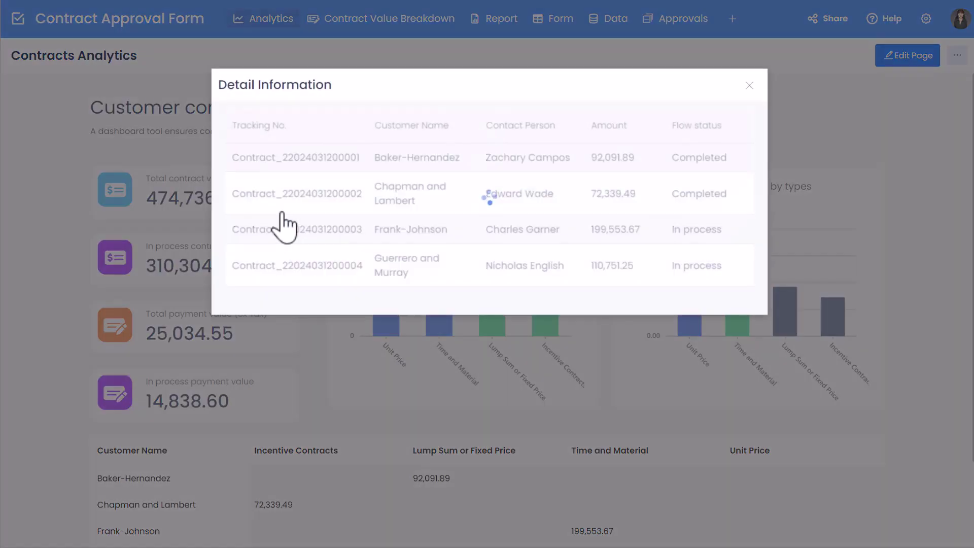
click(749, 85)
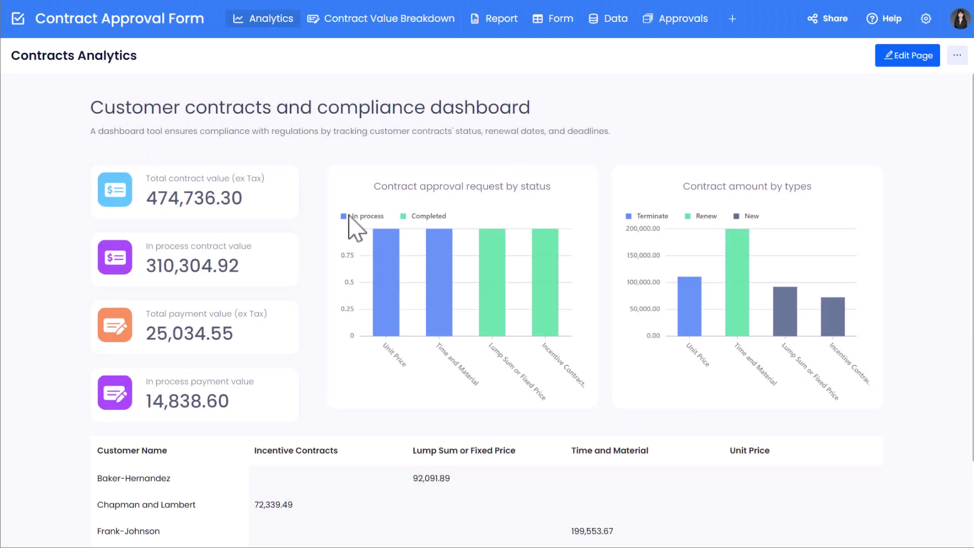
click(262, 265)
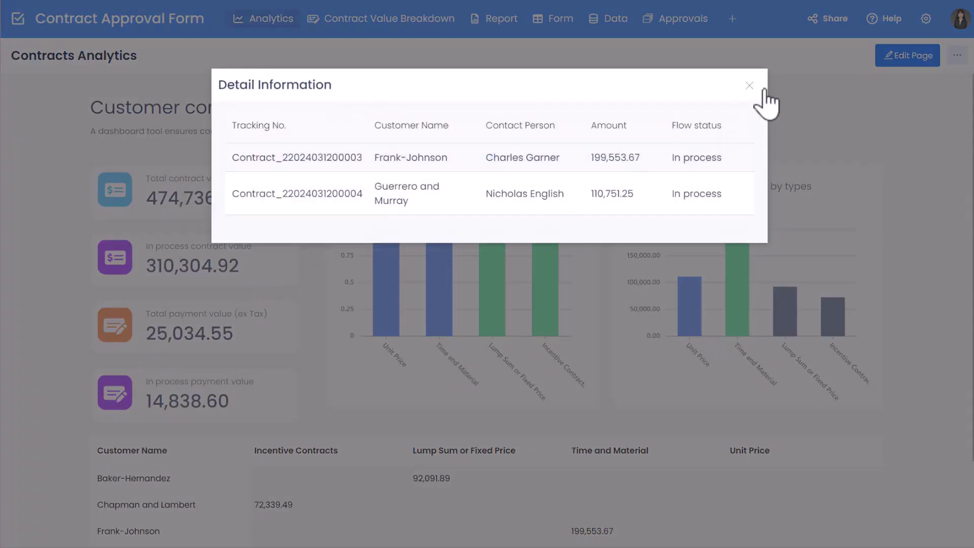
click(749, 85)
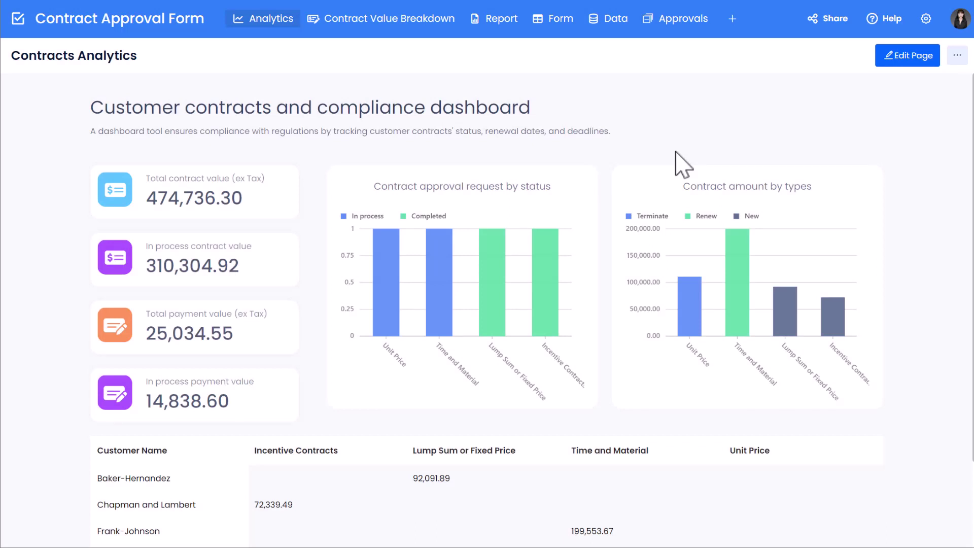
Step: Check Flow status on the Contract Approval Report, then reopen and close the Total contract value pop-up
click(505, 25)
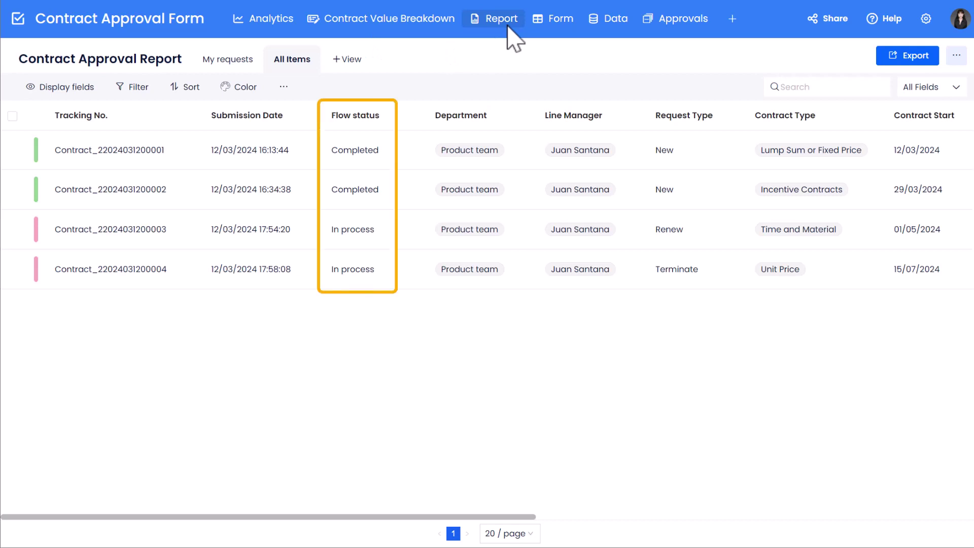
click(282, 27)
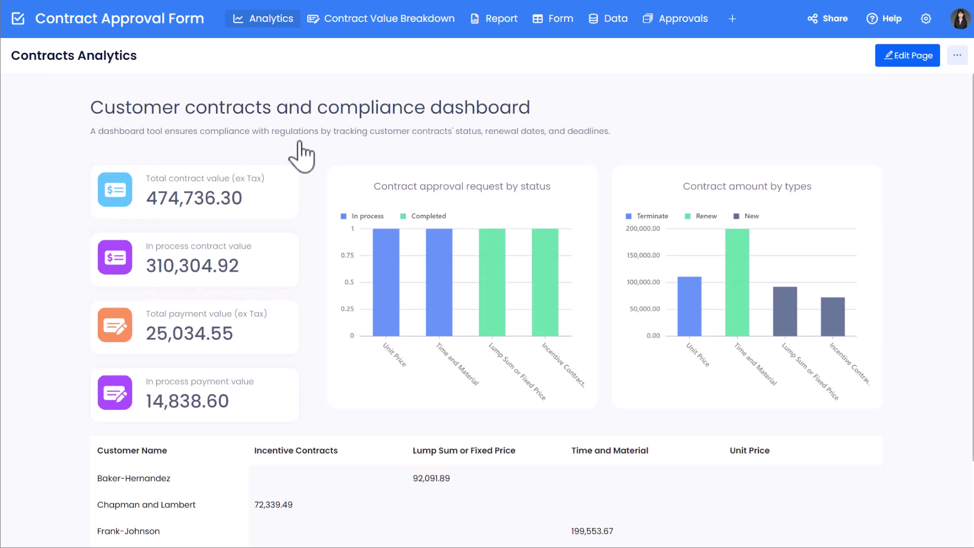
click(282, 213)
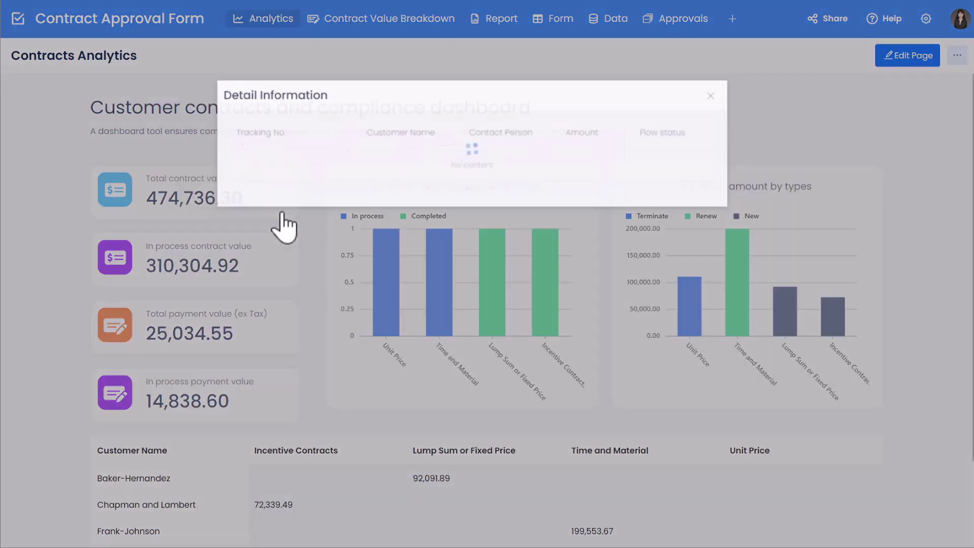
click(749, 85)
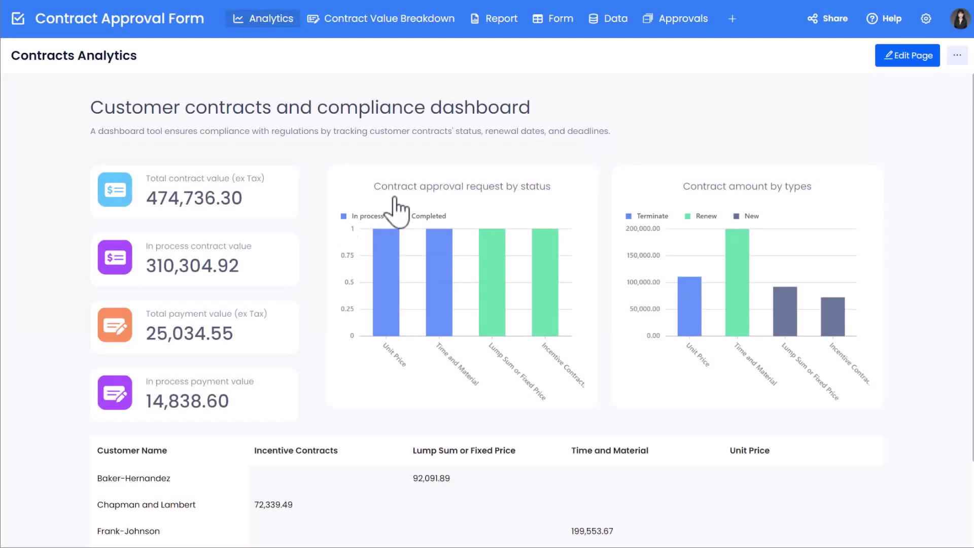
Step: After viewing the in-process contracts pop-up, create a dashboard page named 'Contract Value Breakdown'
click(266, 279)
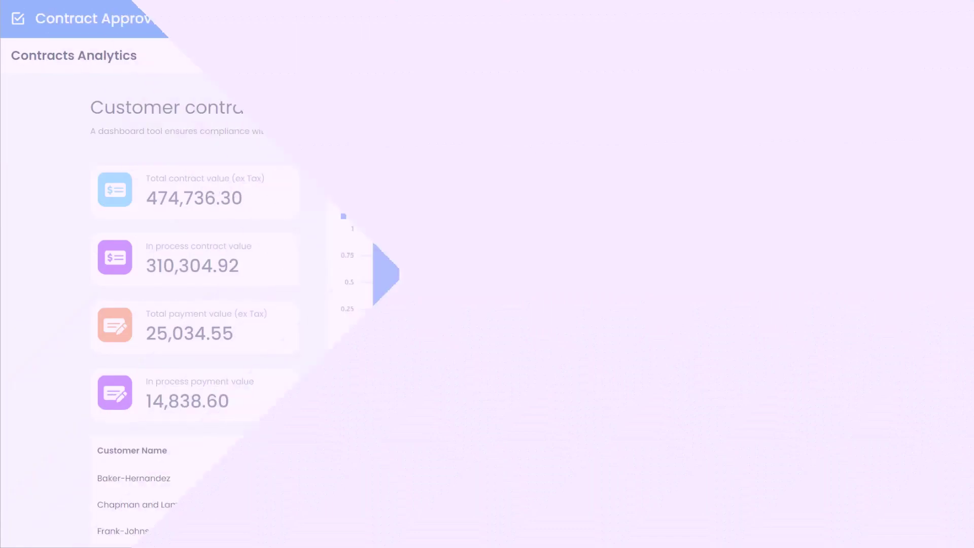
click(571, 18)
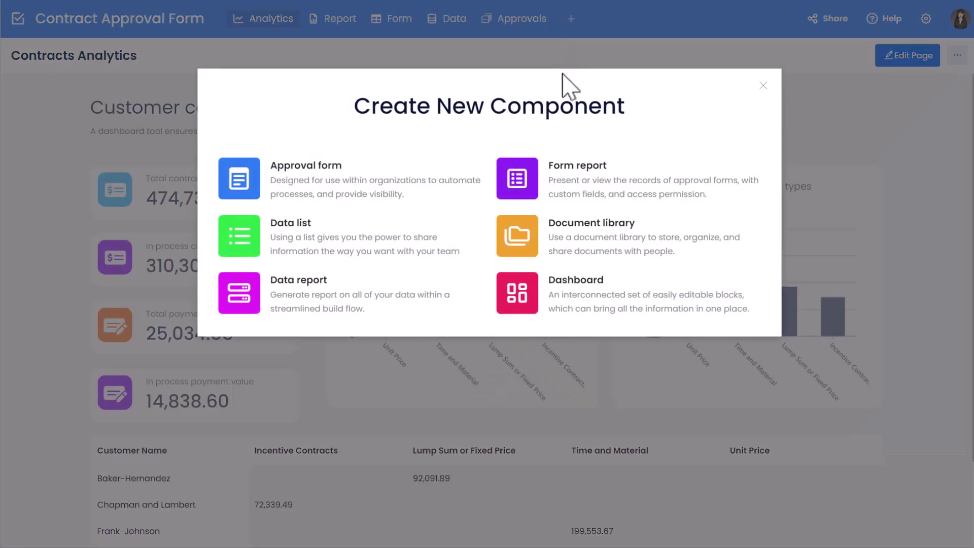
click(558, 304)
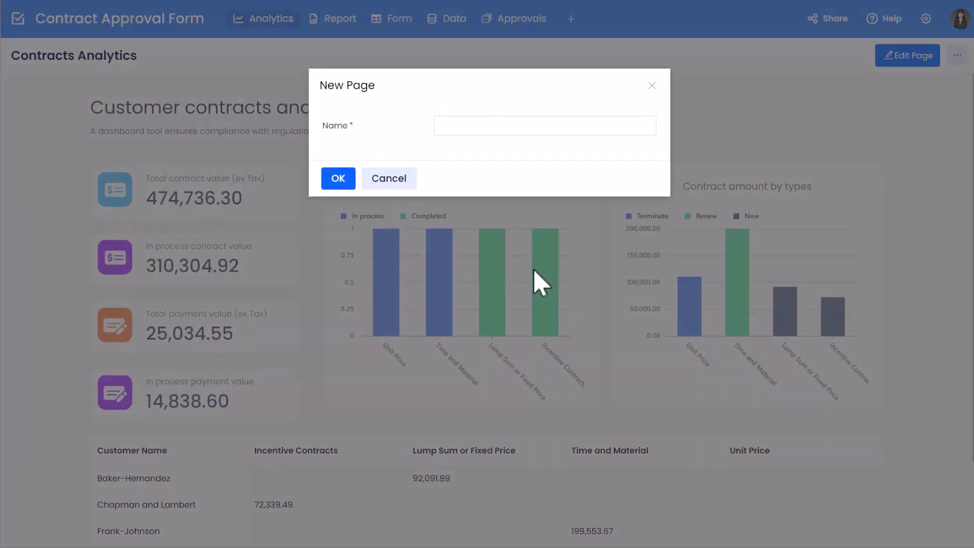
click(516, 131)
text(Contract Value Breakdown)
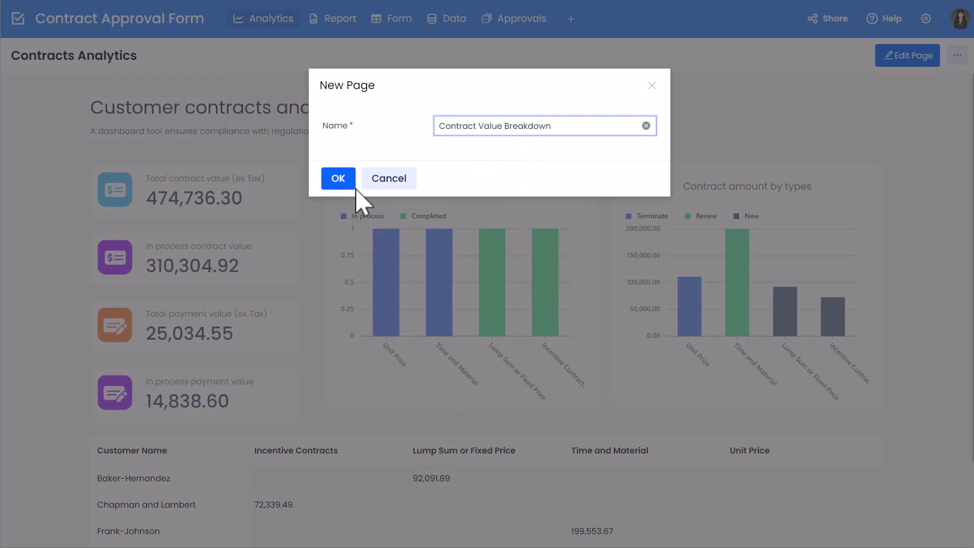
click(348, 183)
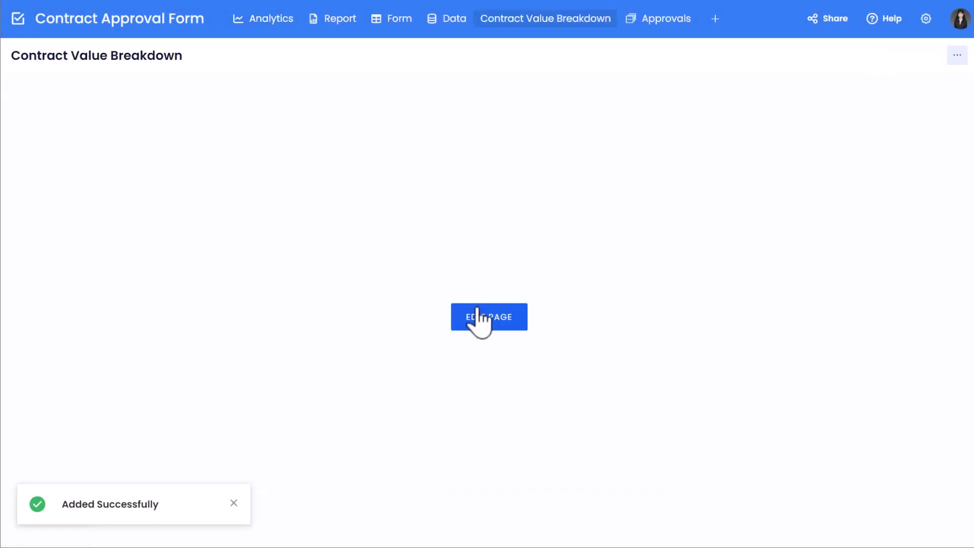
Step: Place a Data table on the new page, sourced from Contract Approval Report
click(479, 312)
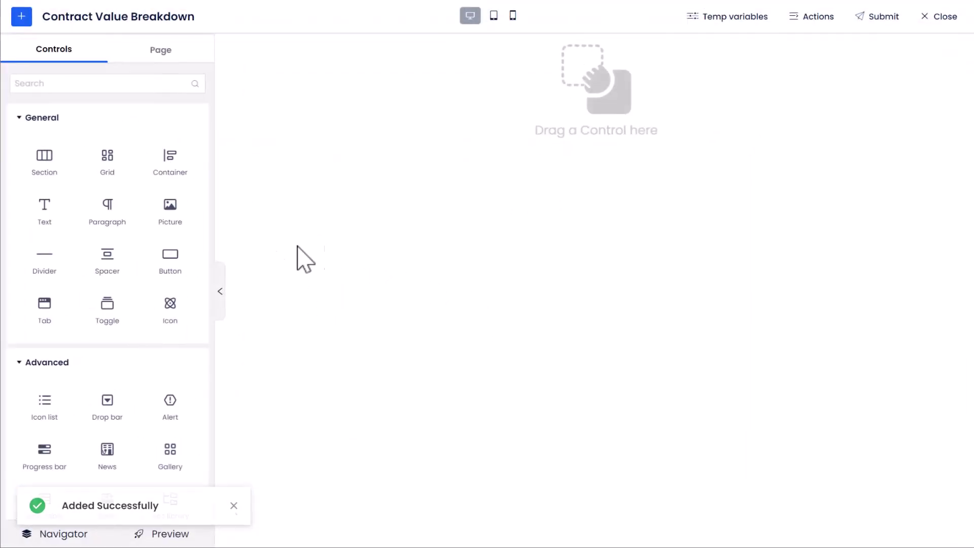
click(133, 85)
text(da)
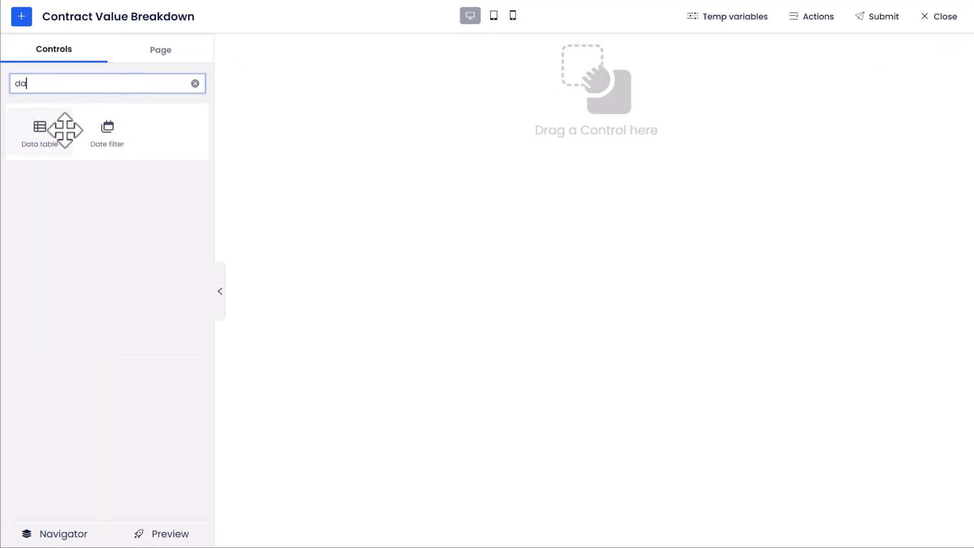
drag(65, 130, 572, 71)
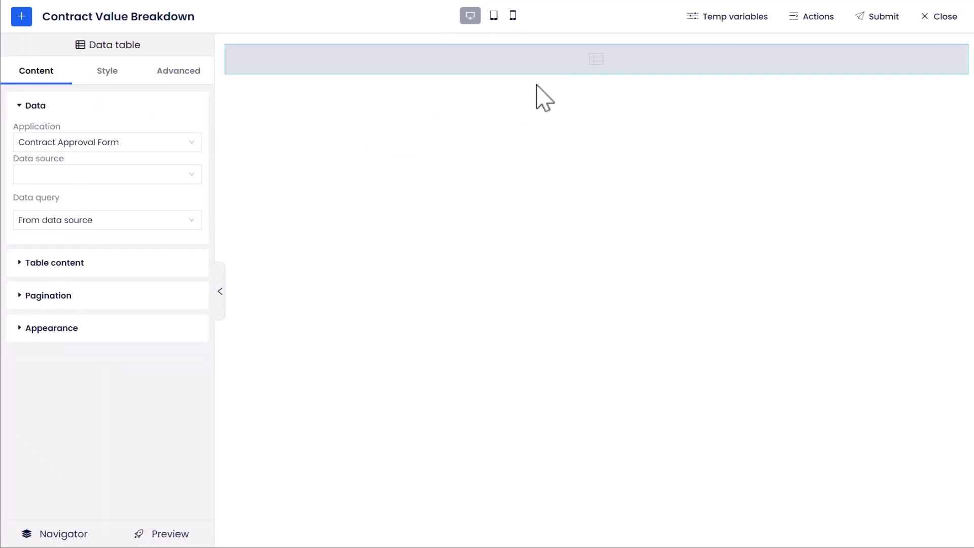
click(126, 174)
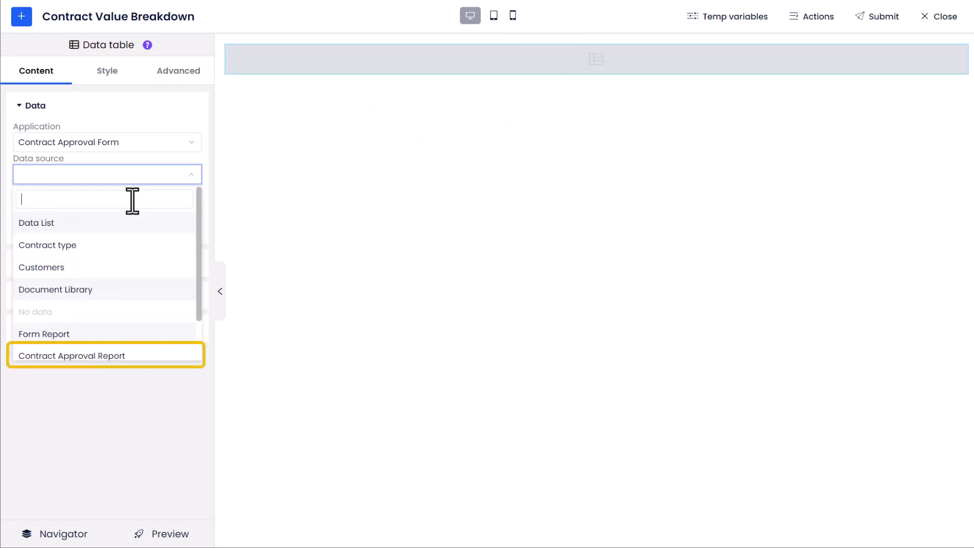
click(92, 357)
Step: Choose Tracking No., Customer Name, Contact Person, Contract Amount and Flow status as table columns
click(97, 362)
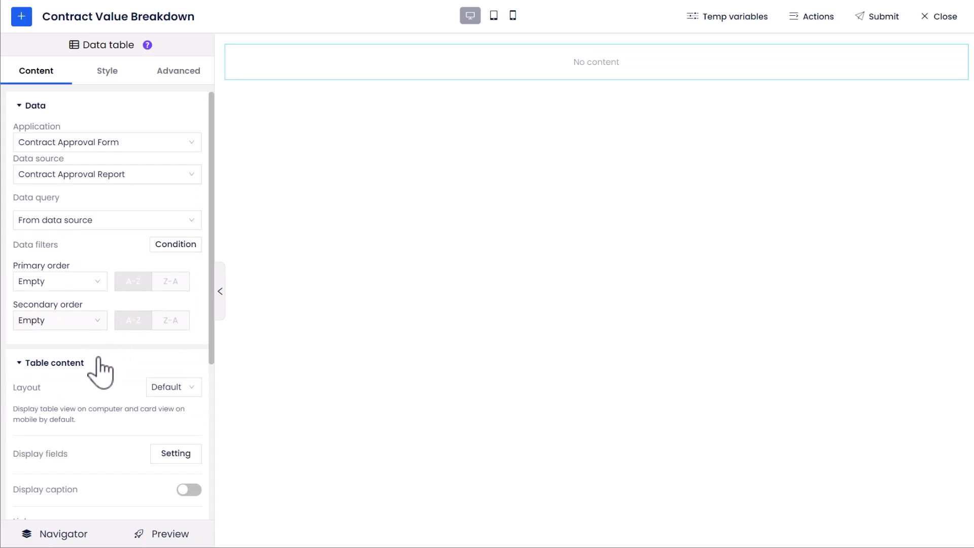
scroll(99, 362, down, 4)
click(185, 247)
click(350, 187)
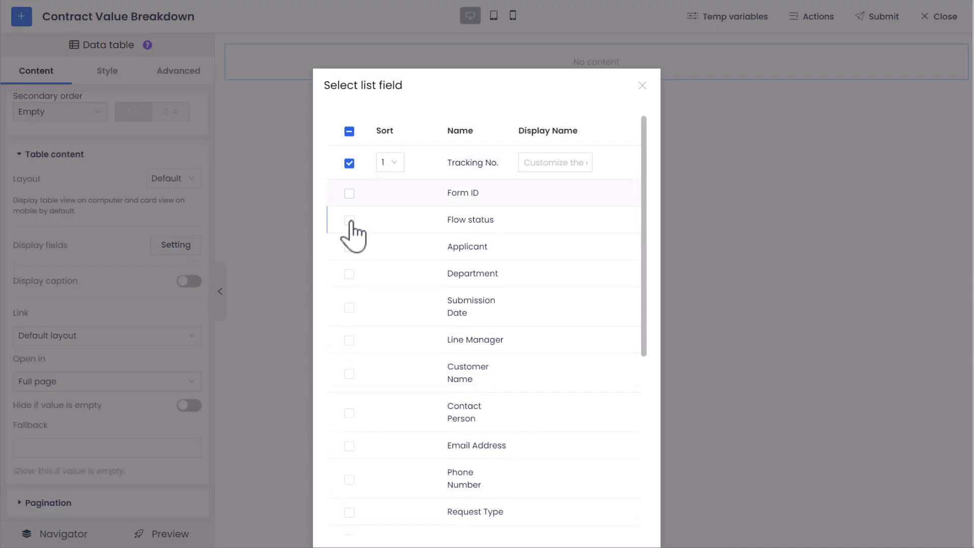
scroll(350, 243, down, 2)
click(349, 250)
click(350, 284)
scroll(349, 304, down, 2)
click(349, 391)
scroll(355, 355, up, 5)
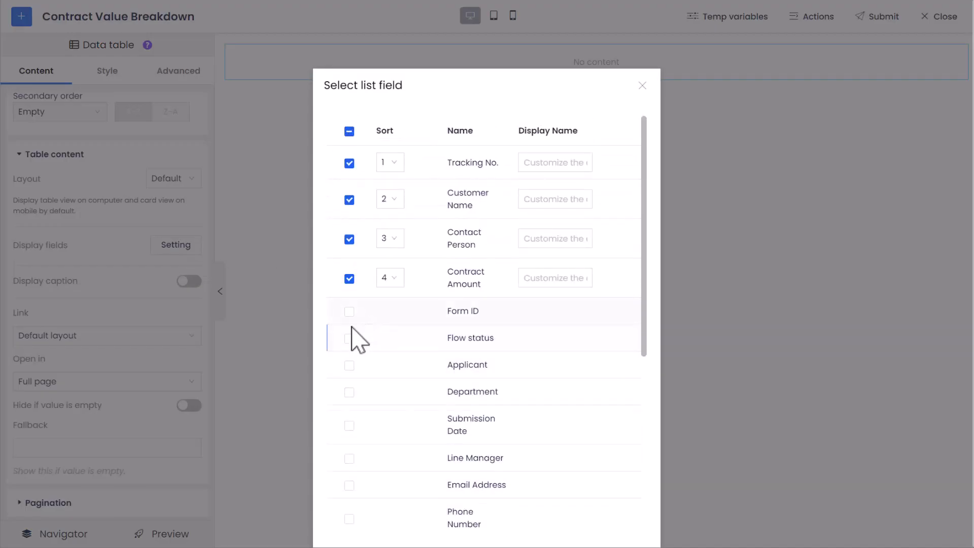
click(349, 339)
Step: Edit the Contract Amount column's display name ('Am') and confirm the columns
click(533, 278)
text(Amount)
scroll(384, 513, down, 6)
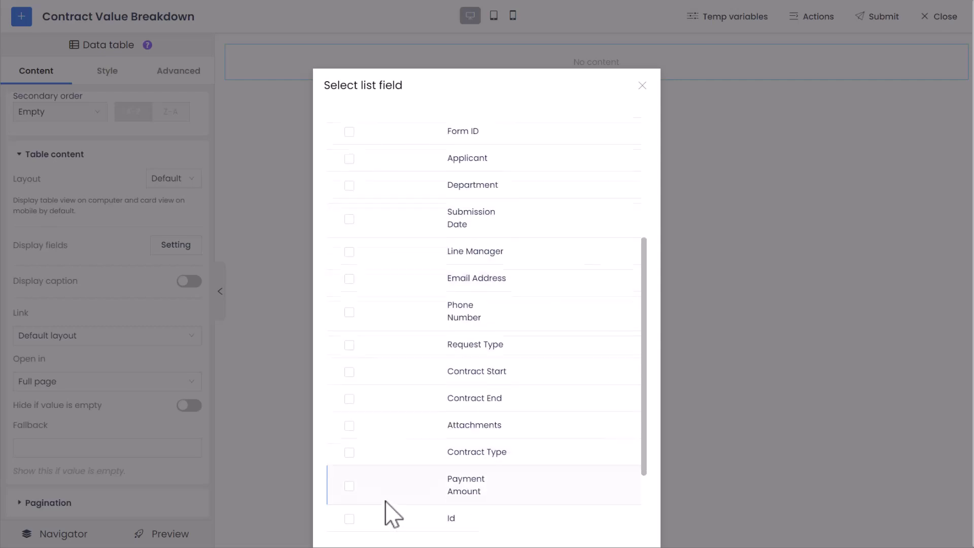
click(353, 526)
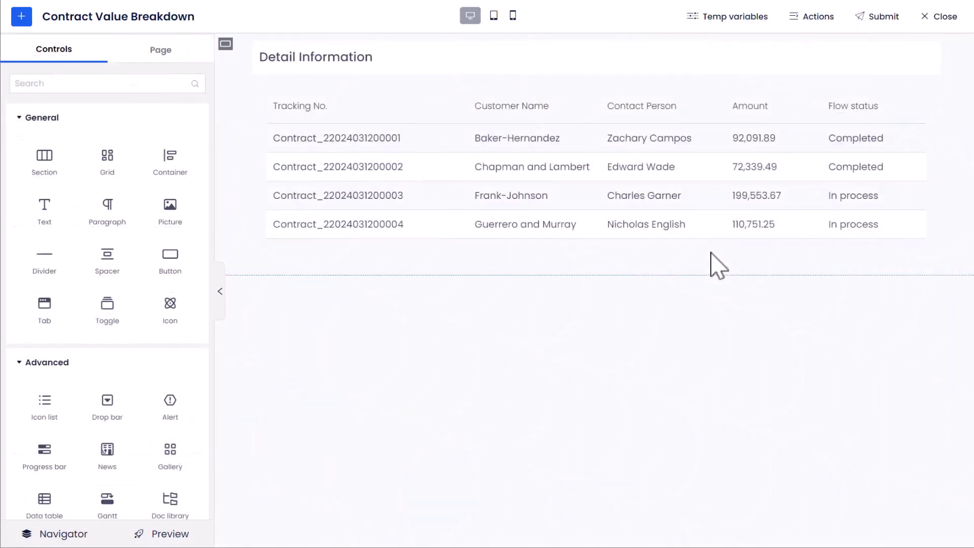
Step: Save and close the Contract Value Breakdown page, returning to Contracts Analytics
click(881, 19)
click(933, 20)
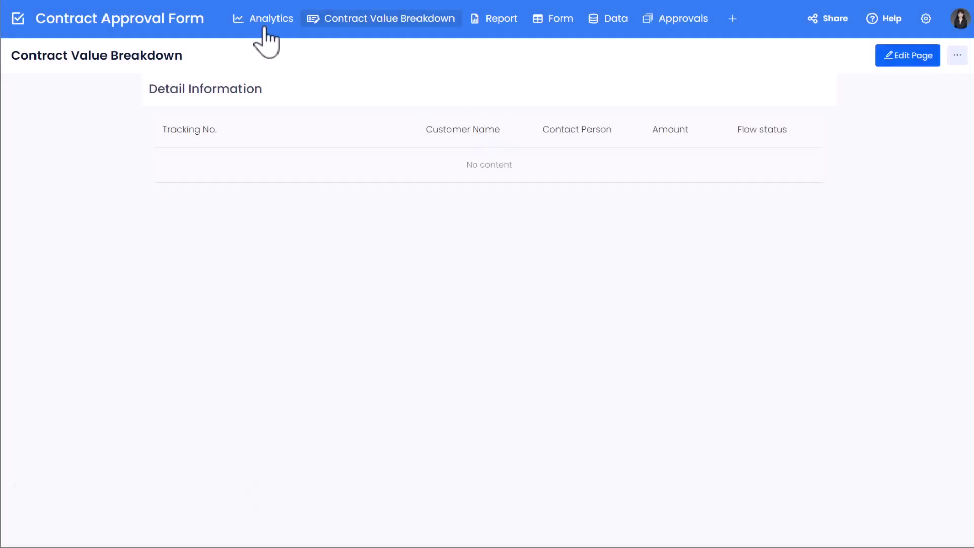
click(263, 20)
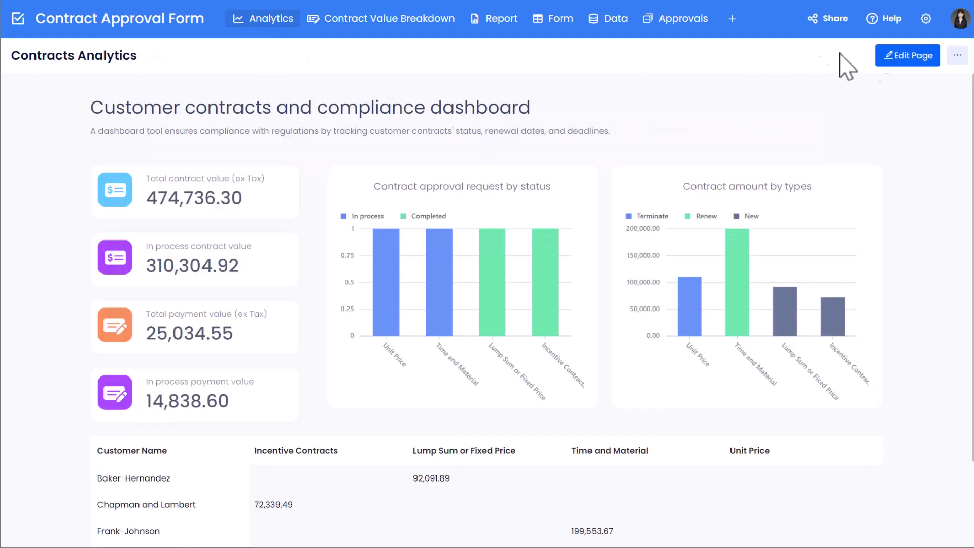
Step: In edit mode, add a container above the cards and move the Total contract value card into it
click(903, 57)
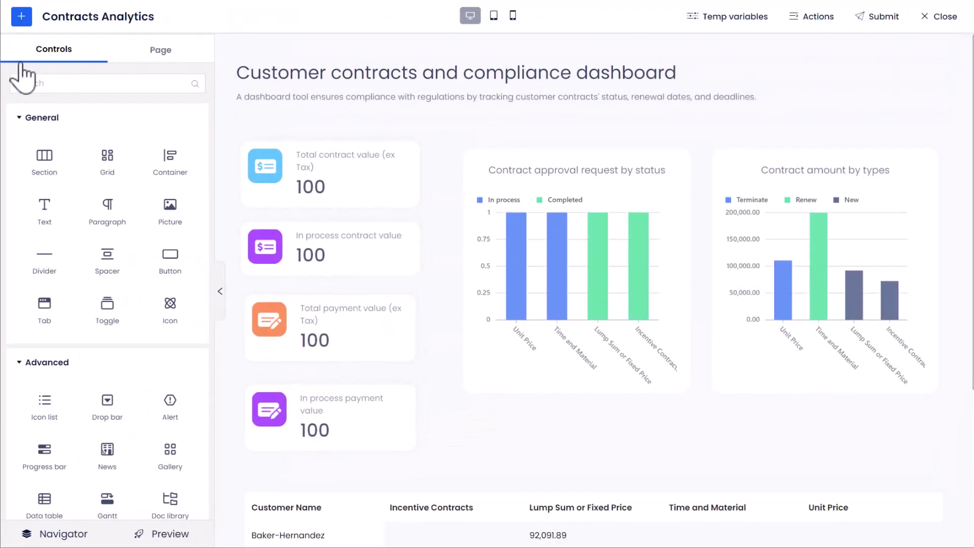
drag(170, 158, 306, 161)
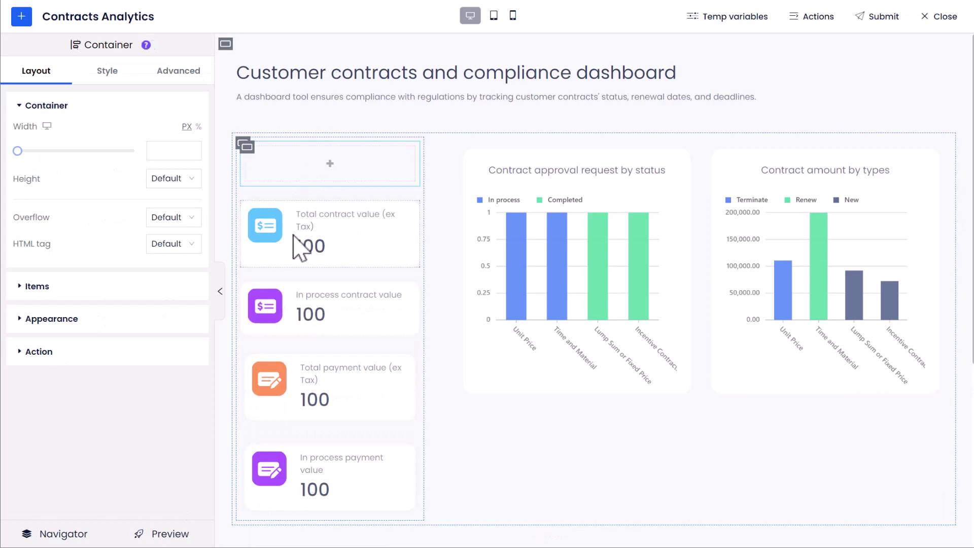
drag(294, 235, 314, 173)
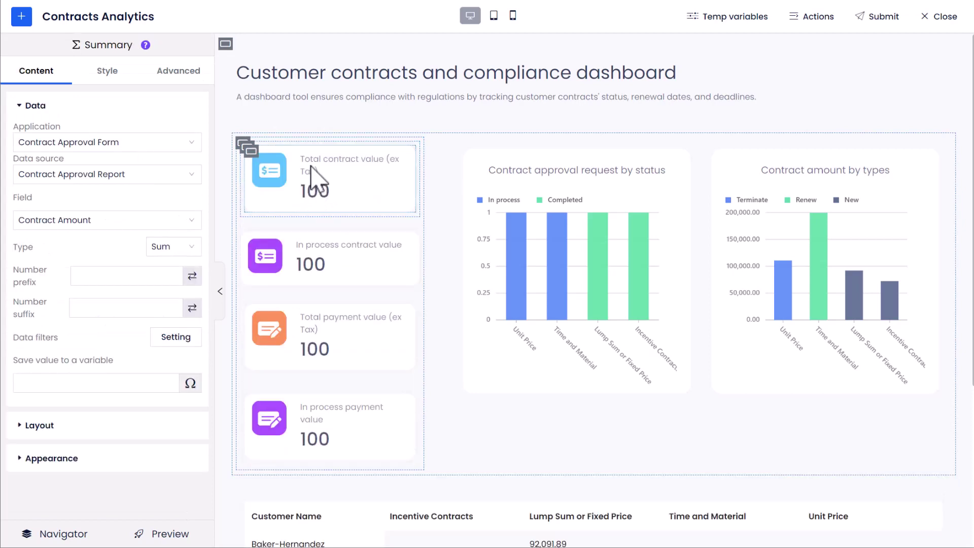
click(248, 152)
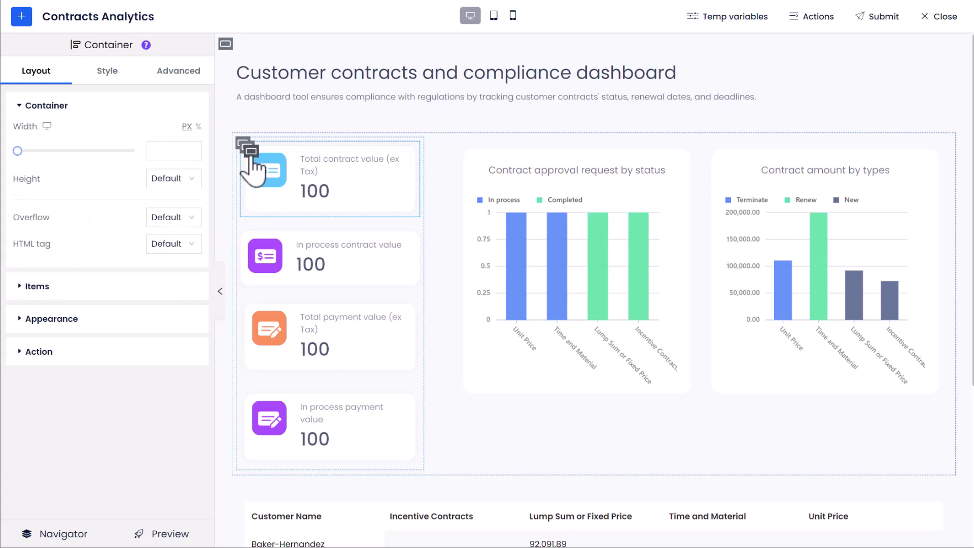
Step: Set the container's click action to Open dashboard with Contract Value Breakdown as target
click(77, 350)
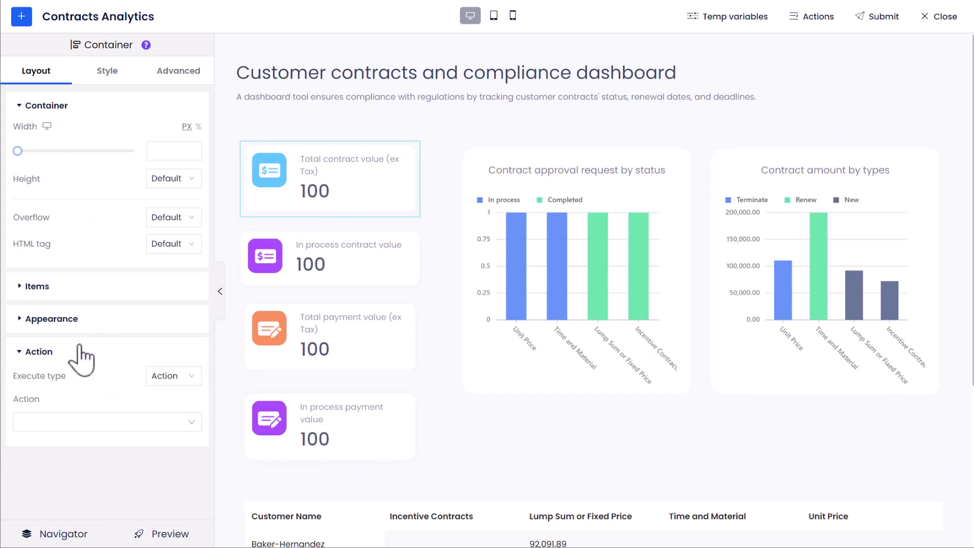
click(183, 378)
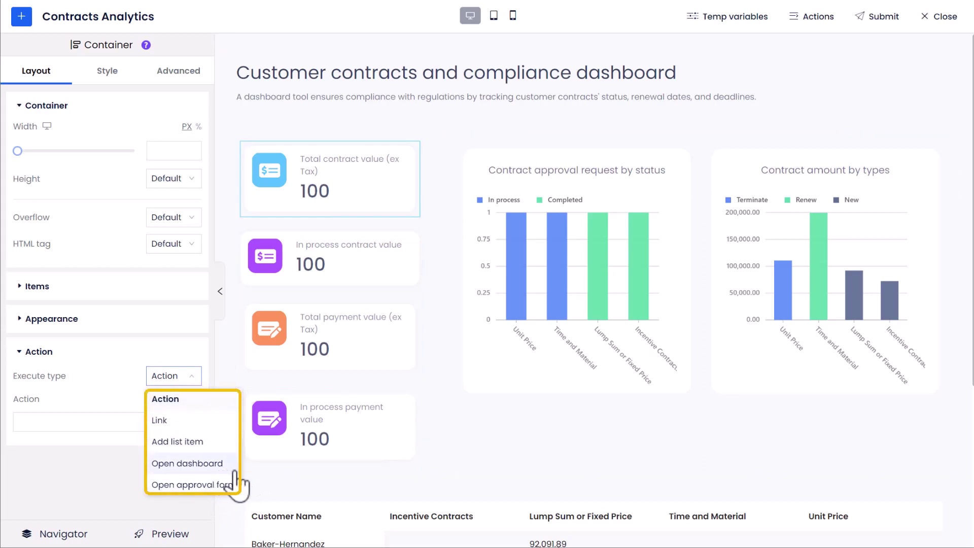
click(234, 467)
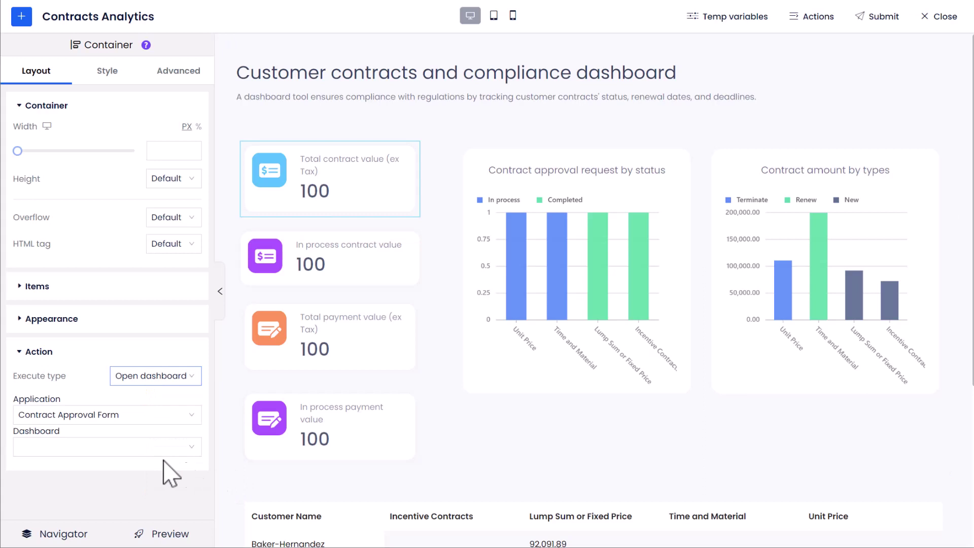
click(127, 452)
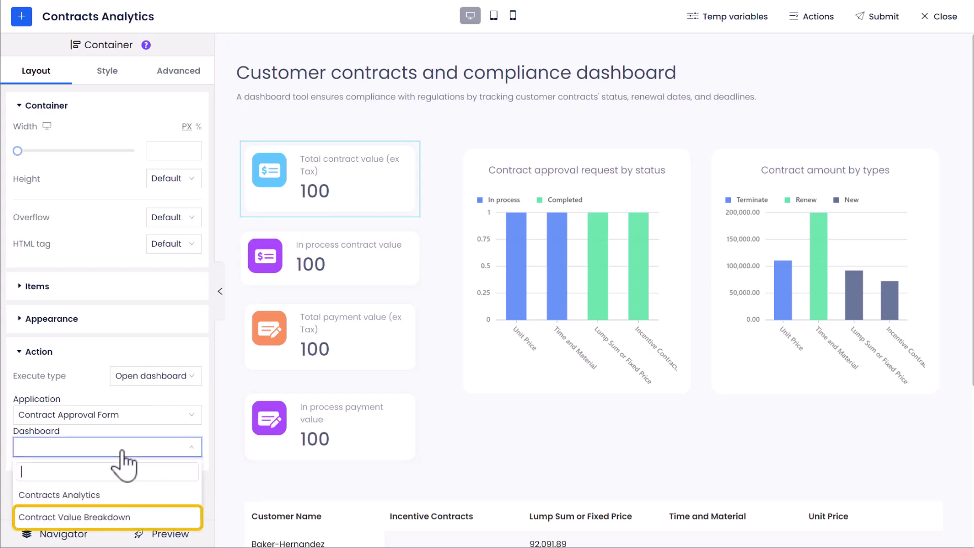
click(130, 517)
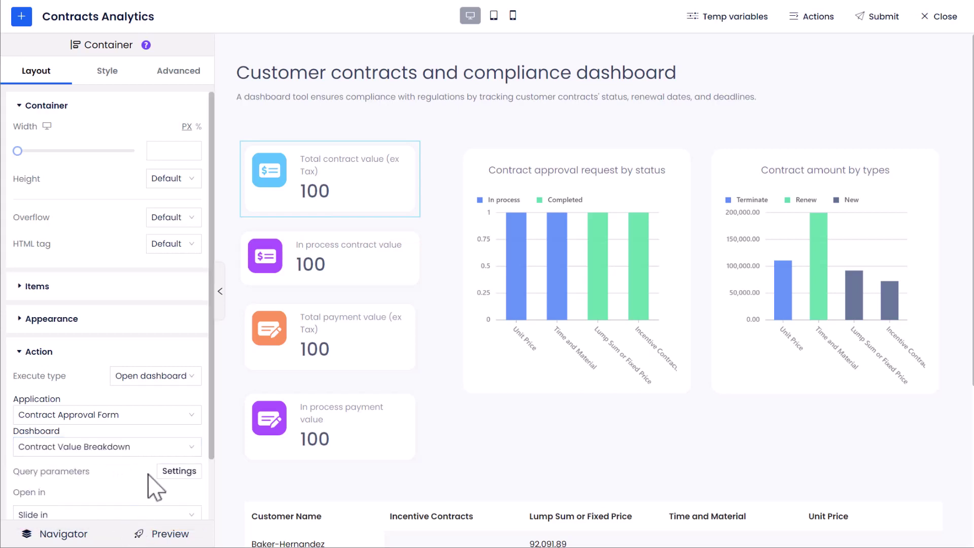
scroll(152, 472, down, 2)
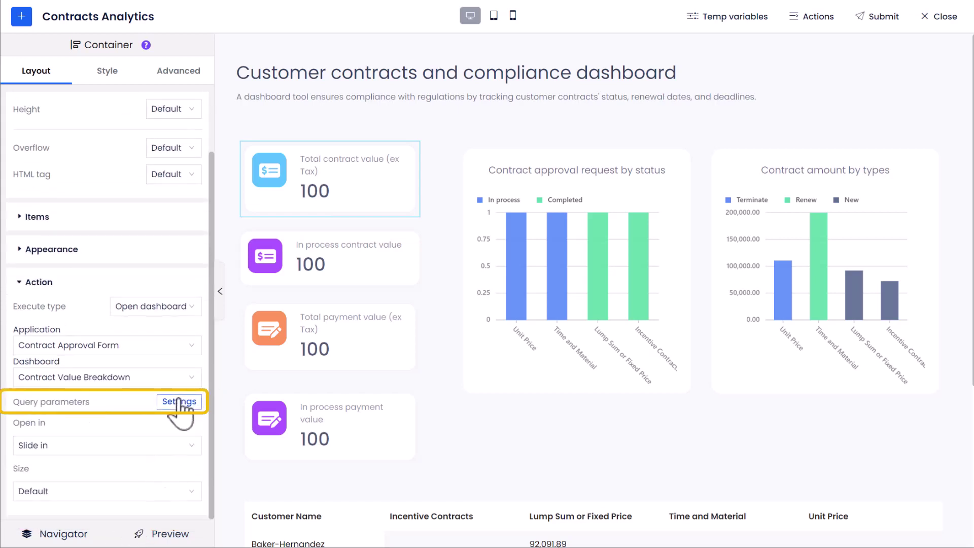
Step: Add a 'Flow status' query parameter to the action and open the dashboard in a pop-up window
click(179, 402)
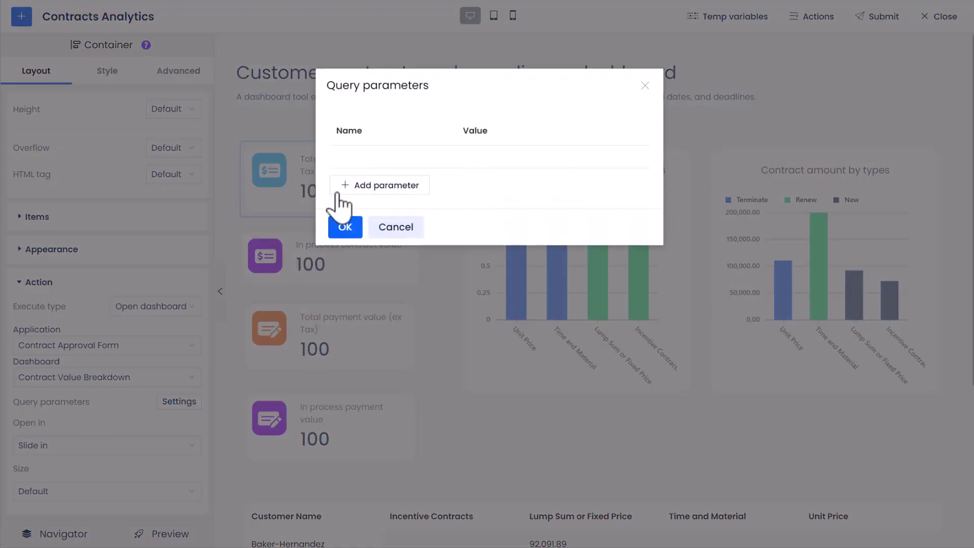
click(337, 192)
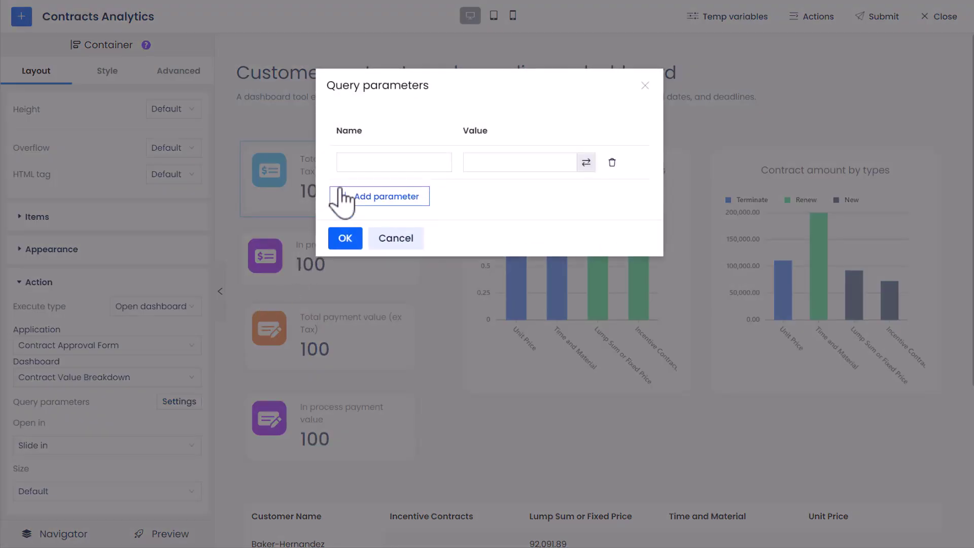
click(355, 163)
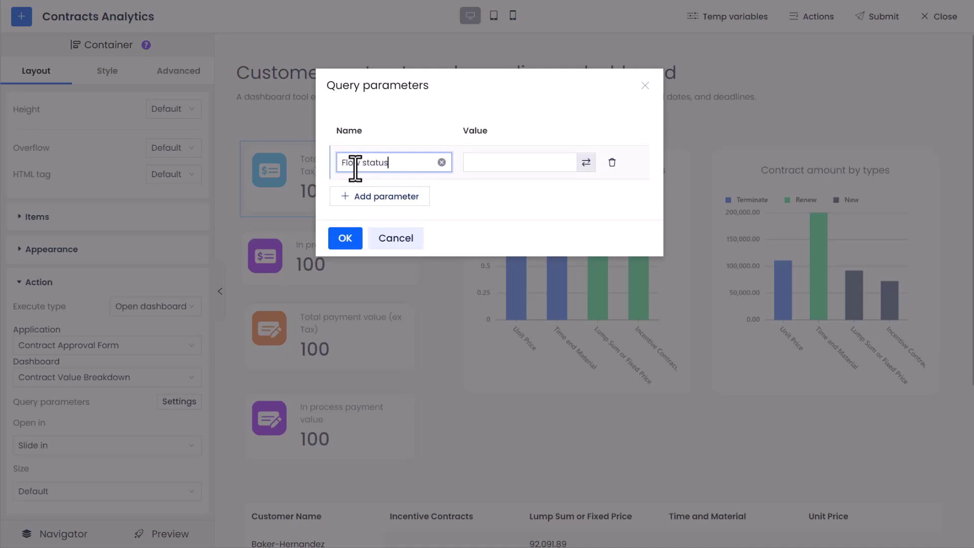
text(Flow status)
click(498, 163)
click(492, 191)
click(343, 241)
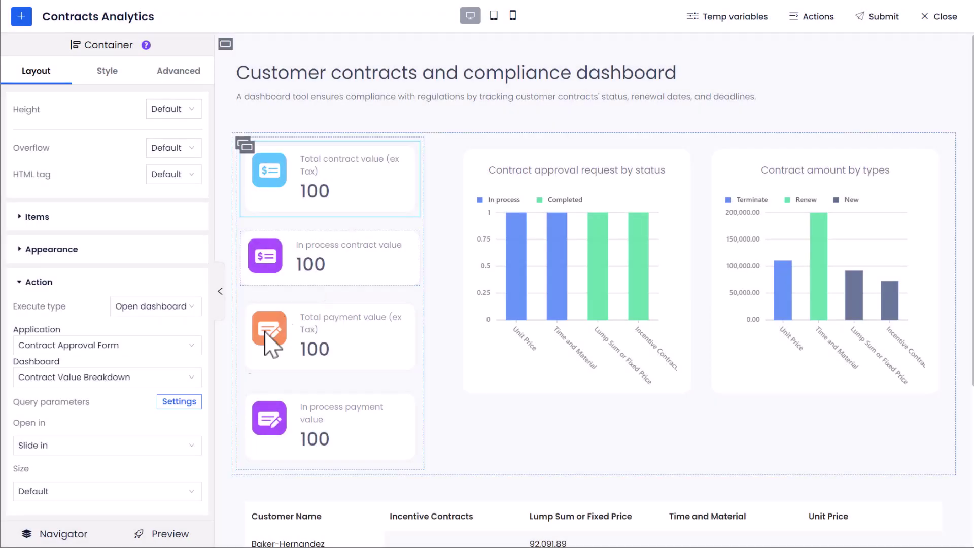
click(127, 447)
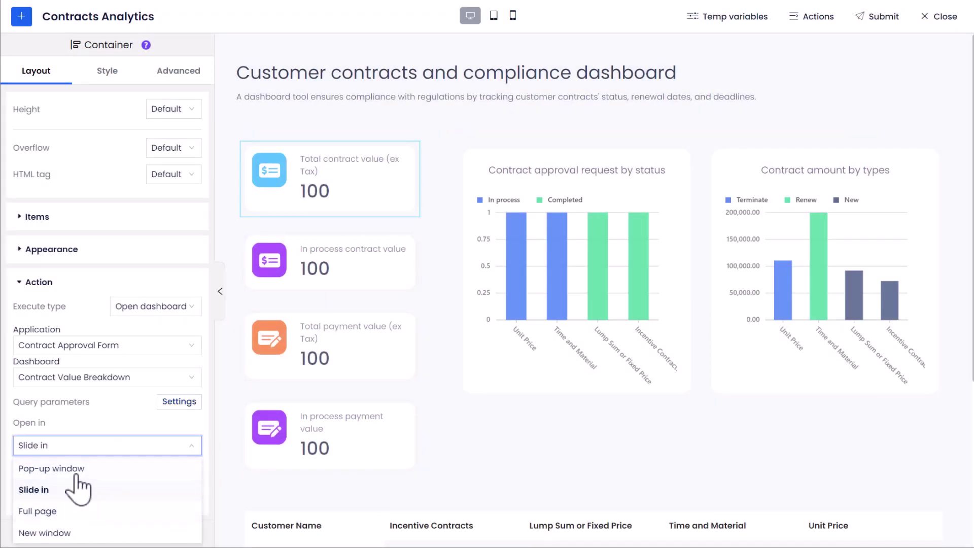
click(78, 469)
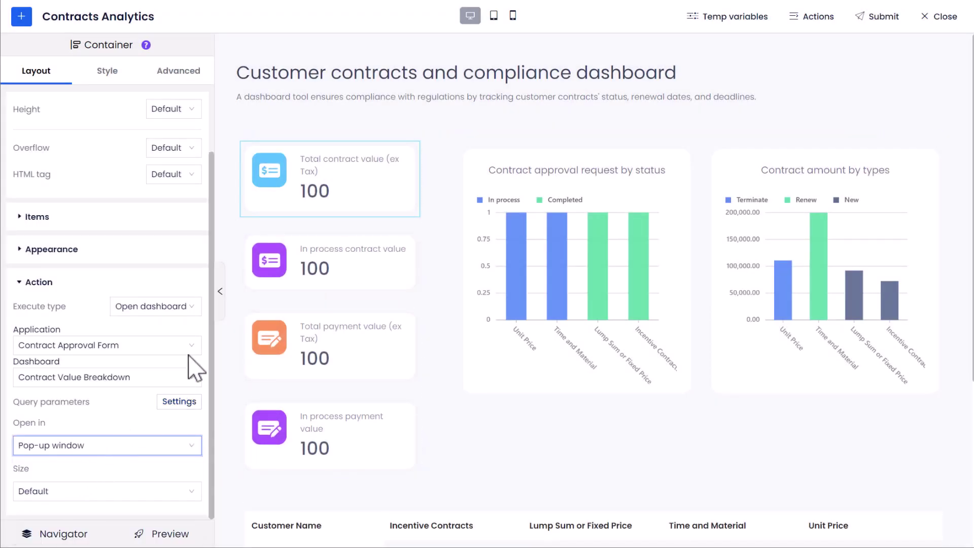
Step: Add a container above the second card and move the In process contract value card into it
key(Escape)
drag(172, 167, 320, 240)
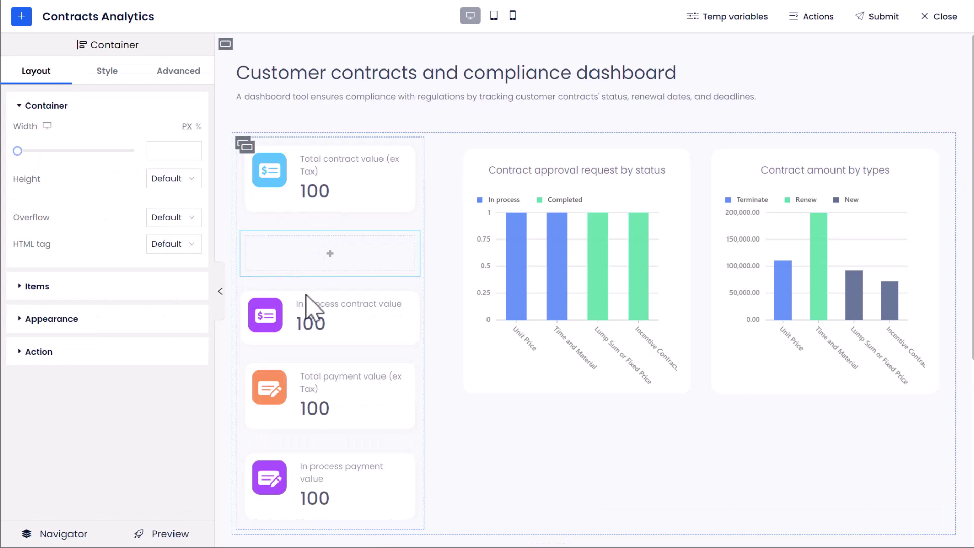
drag(303, 316, 309, 255)
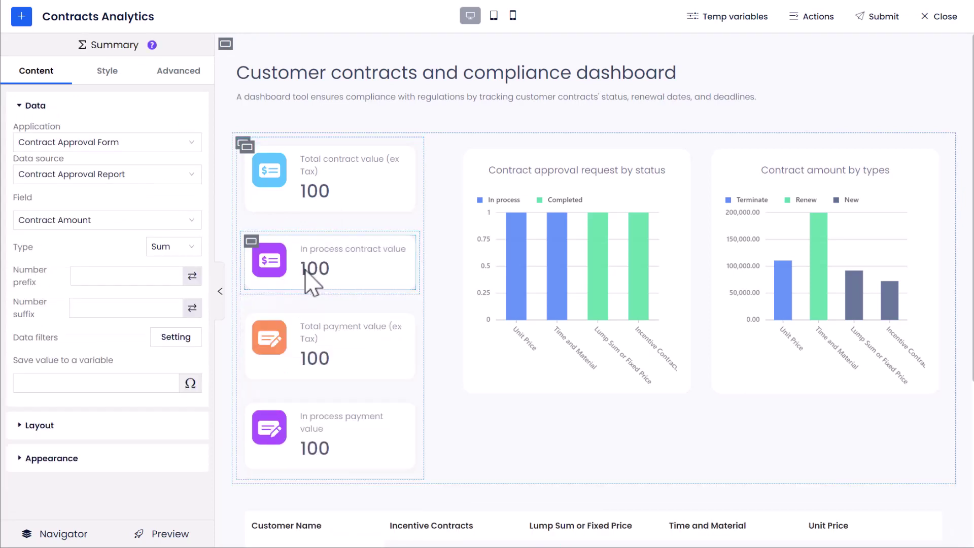
click(250, 246)
Step: Set that container's click action to open the Contract Value Breakdown dashboard
click(104, 351)
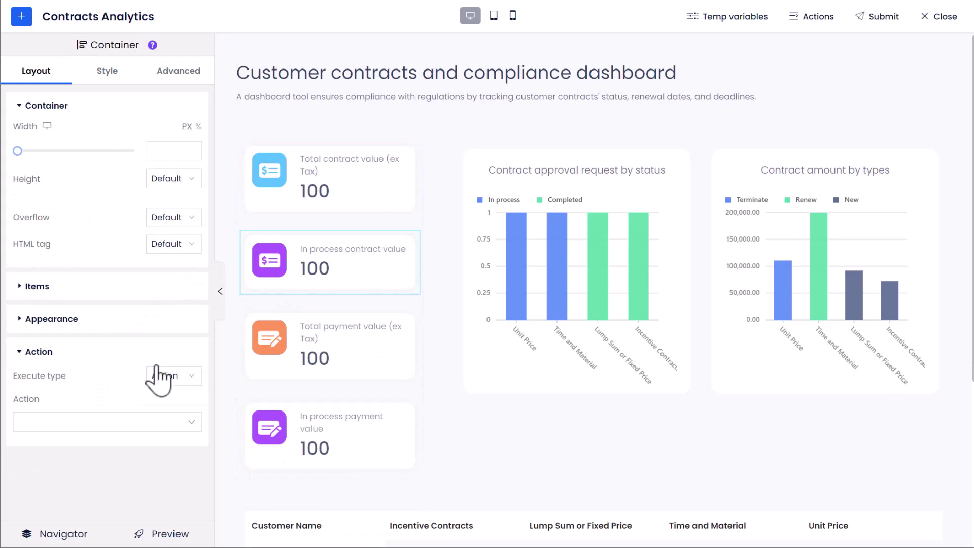
click(193, 376)
click(199, 461)
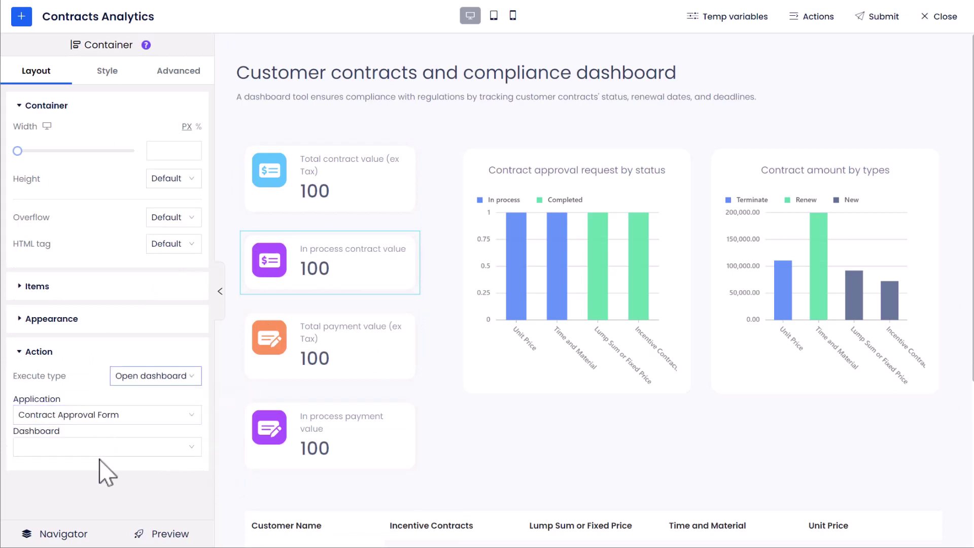
click(113, 448)
click(120, 518)
Step: Add a Flow status query parameter with value 'In process' to the card's action
scroll(155, 414, down, 1)
click(186, 405)
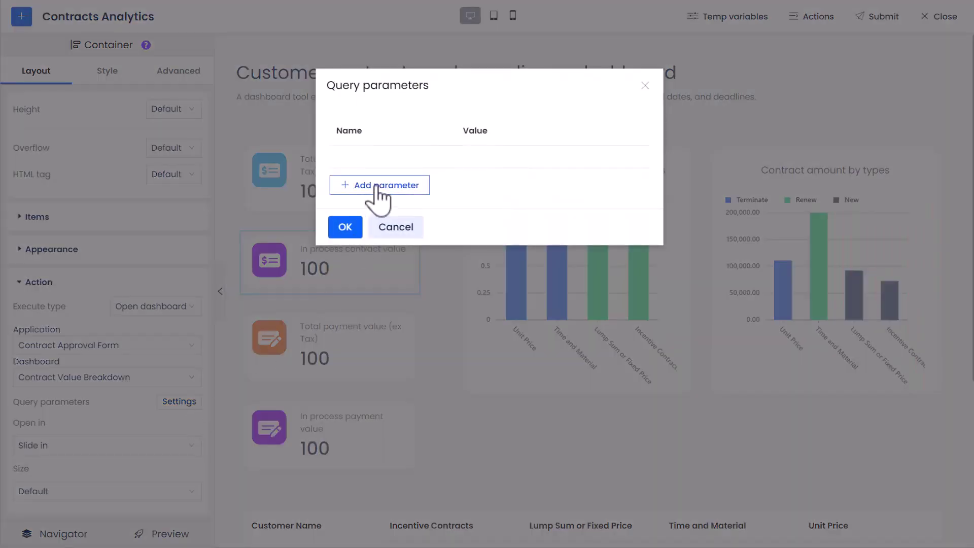
click(380, 186)
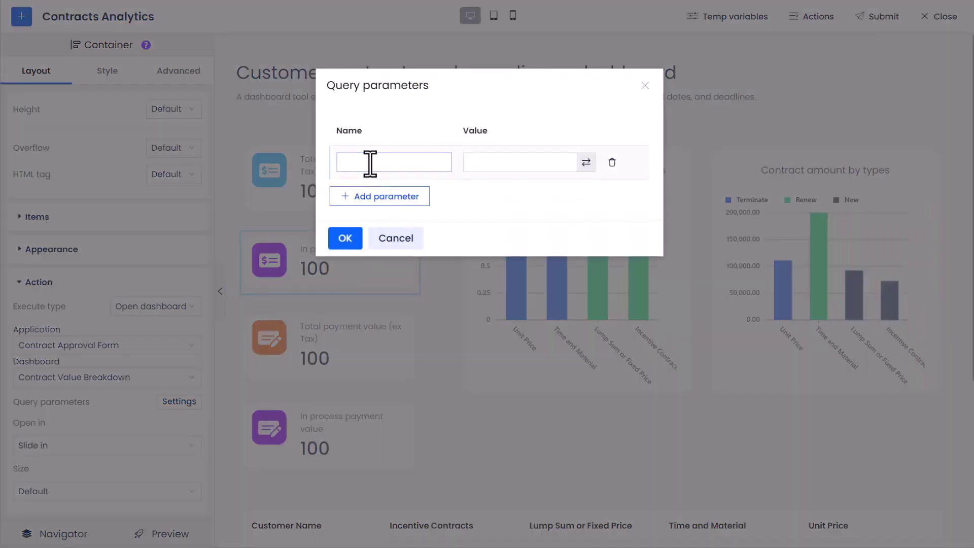
click(370, 162)
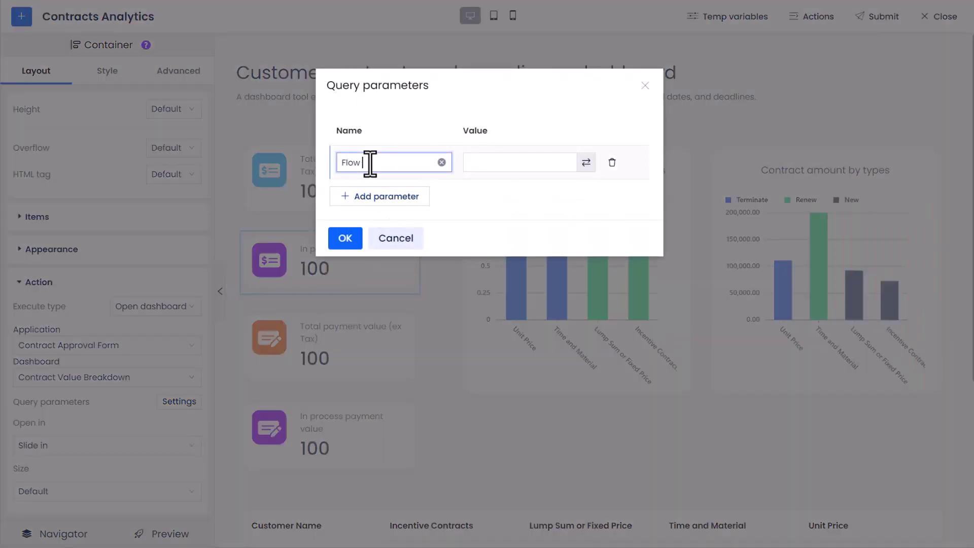
click(489, 163)
text(In process)
click(344, 243)
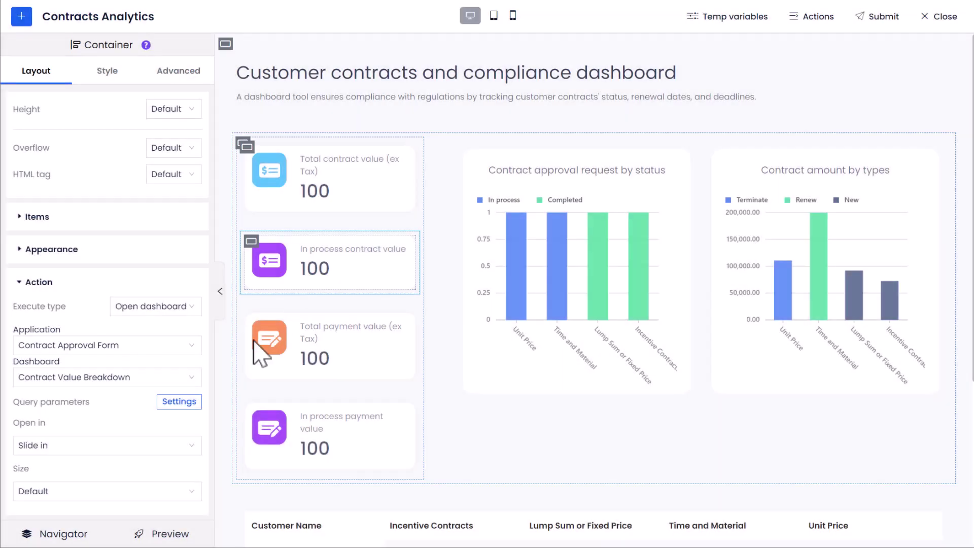
Step: Set the dashboard to open as a pop-up window, then undo the last change
click(161, 445)
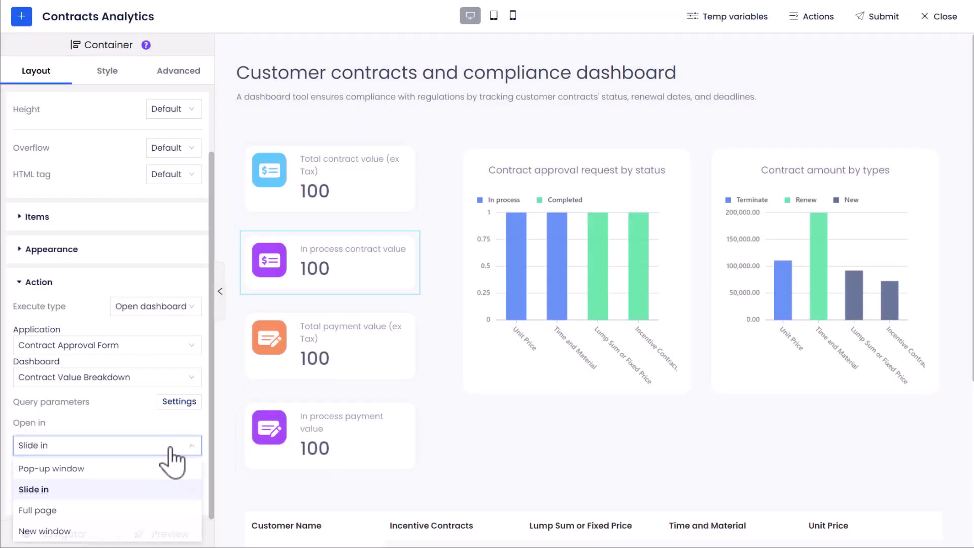
click(138, 469)
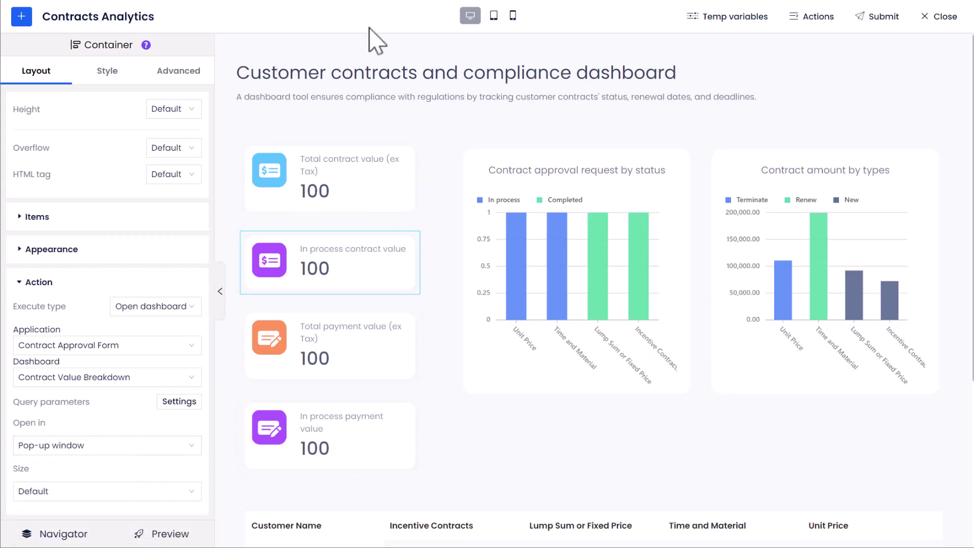
key(ctrl+z)
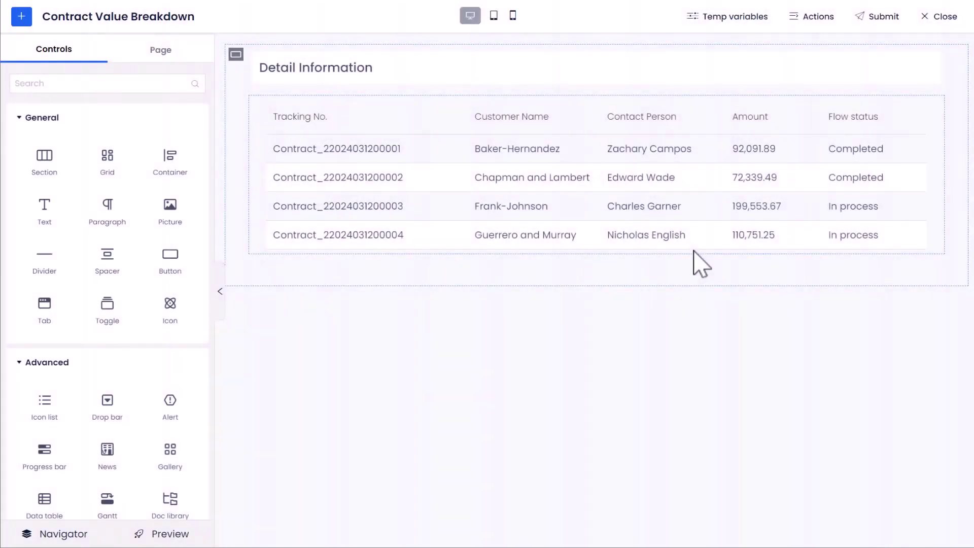
Step: Select the detail table and add a Flow status data filter condition with a custom value
click(638, 216)
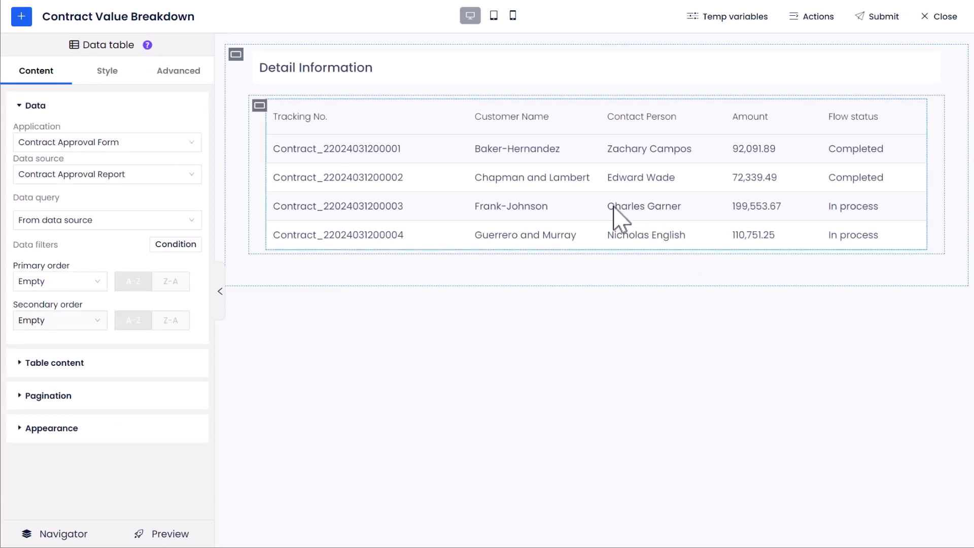
click(192, 246)
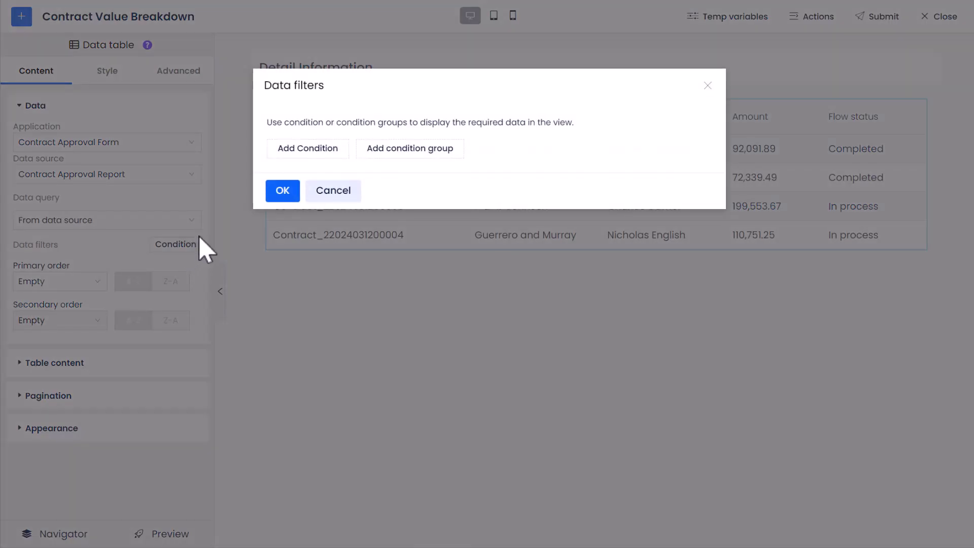
click(327, 151)
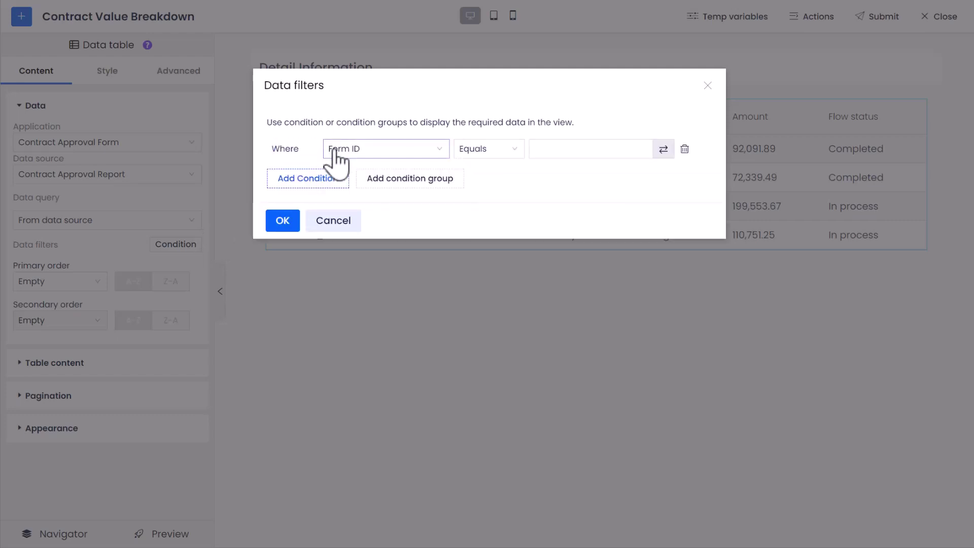
click(349, 152)
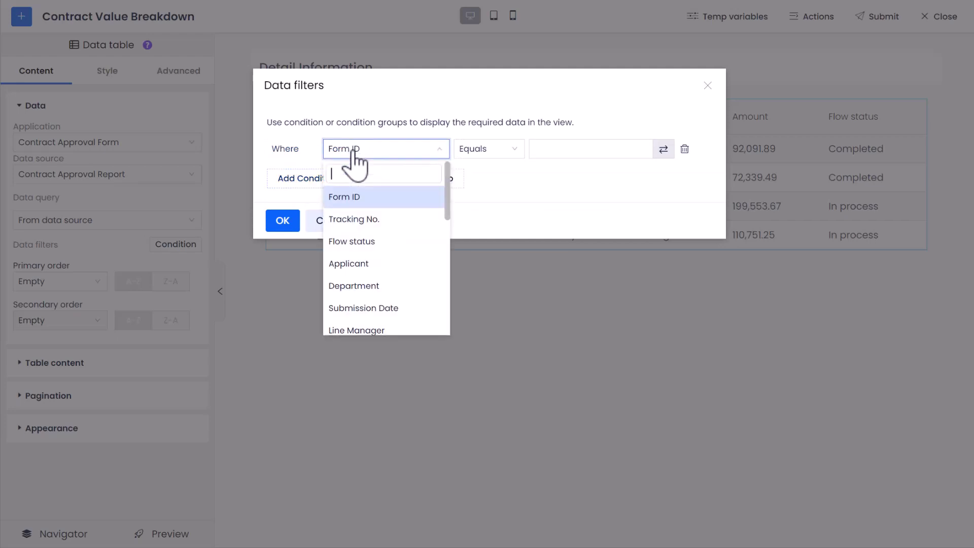
click(375, 242)
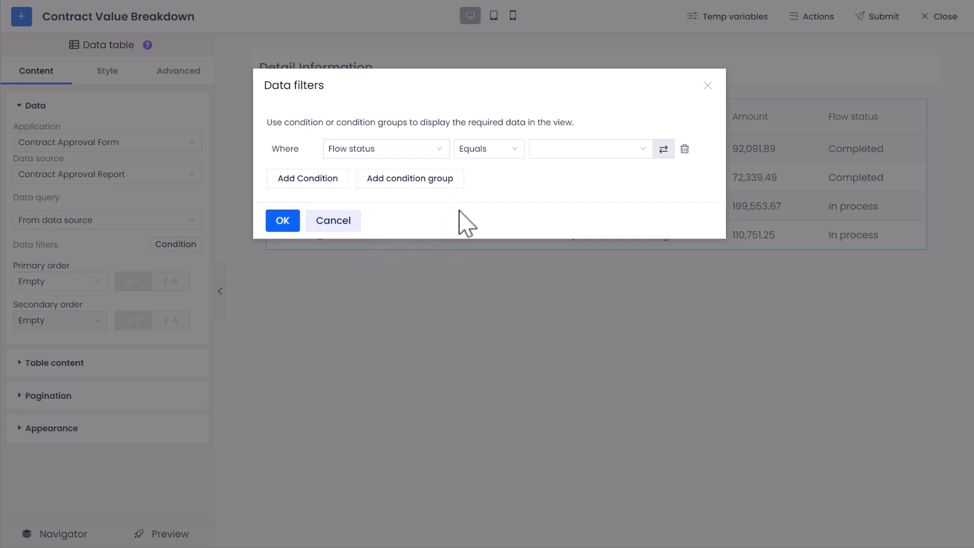
click(665, 150)
Step: Insert the getQueryString function into the condition value's expression
click(644, 151)
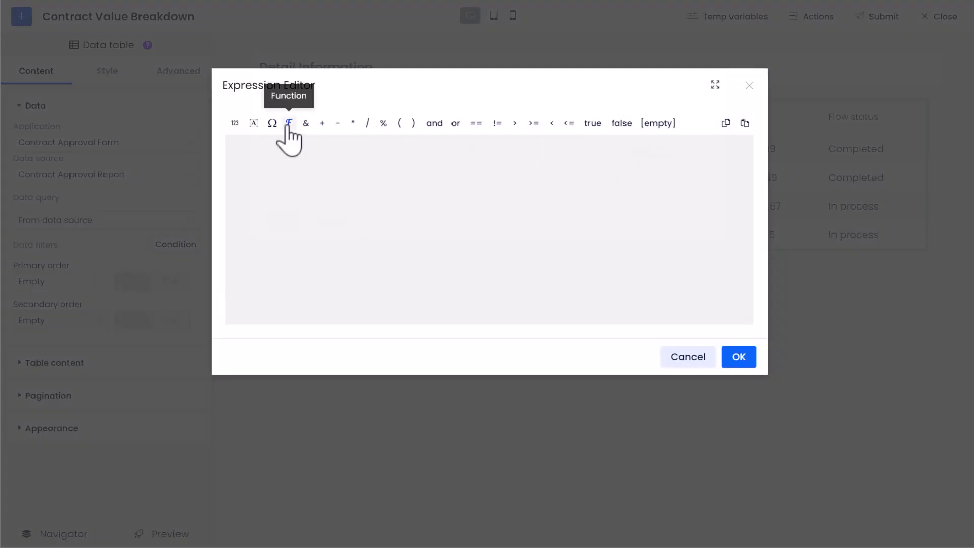
click(289, 124)
click(319, 320)
text(getQueryString)
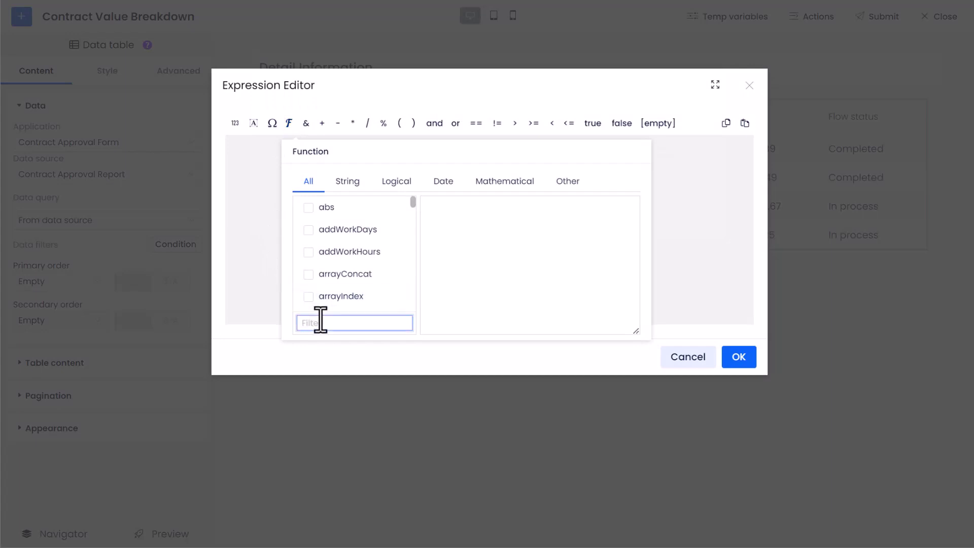
click(308, 209)
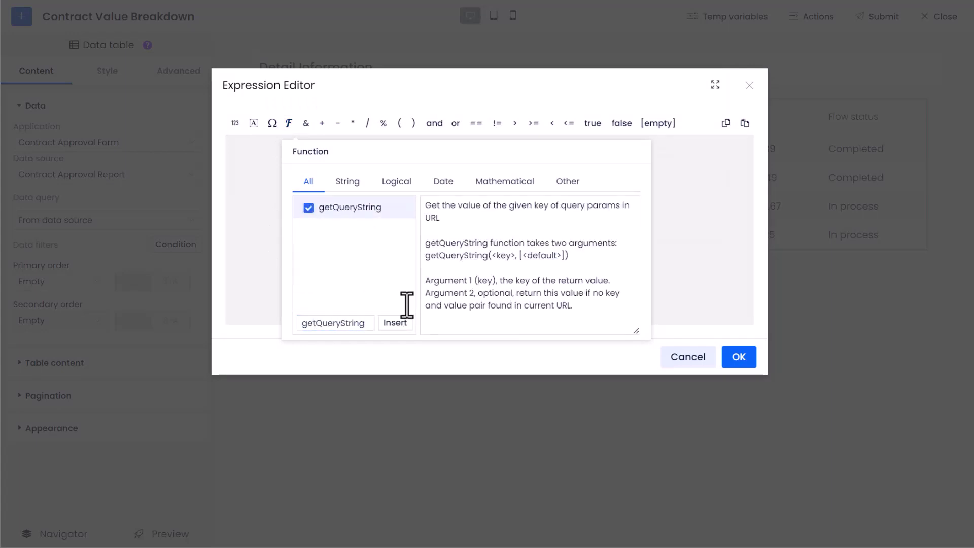
click(395, 322)
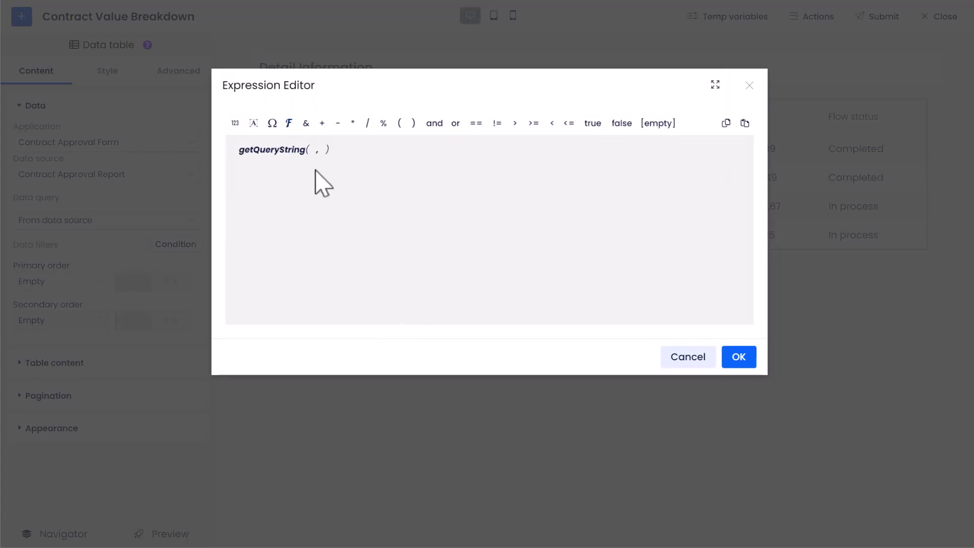
Step: Pass 'Flow status' as getQueryString's text argument, then confirm and save the filter
click(253, 123)
text(Flow )
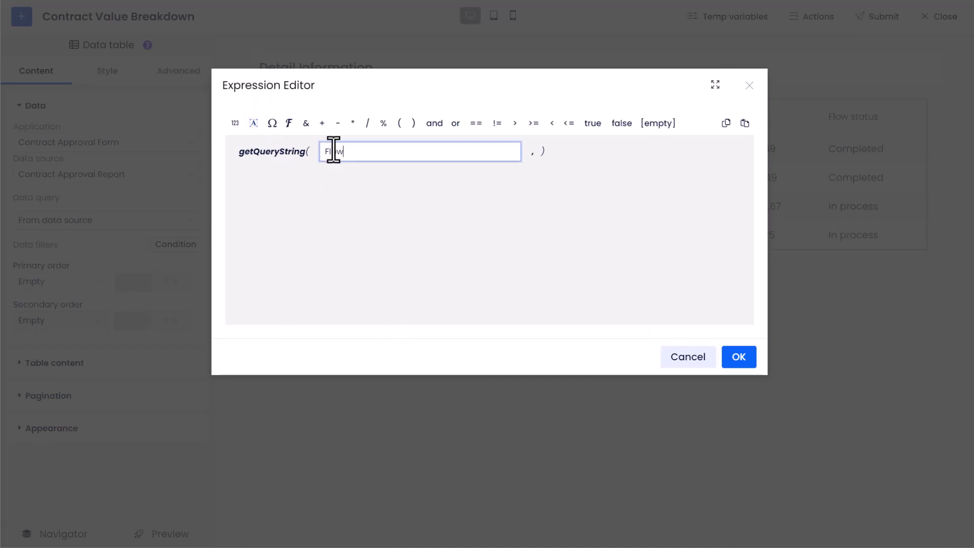
text(status)
click(519, 225)
click(739, 357)
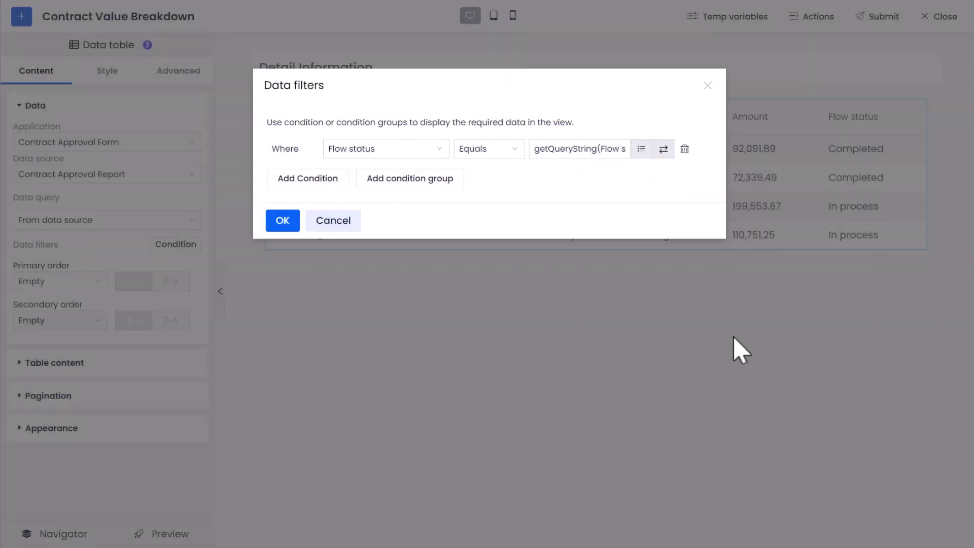
click(283, 220)
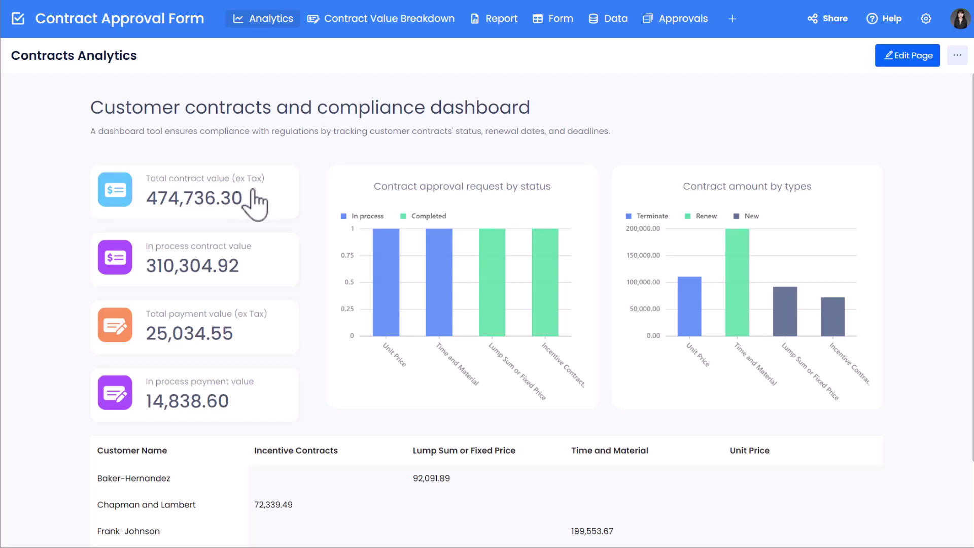
Step: Open the Total contract value card's breakdown pop-up listing all four contracts
click(255, 205)
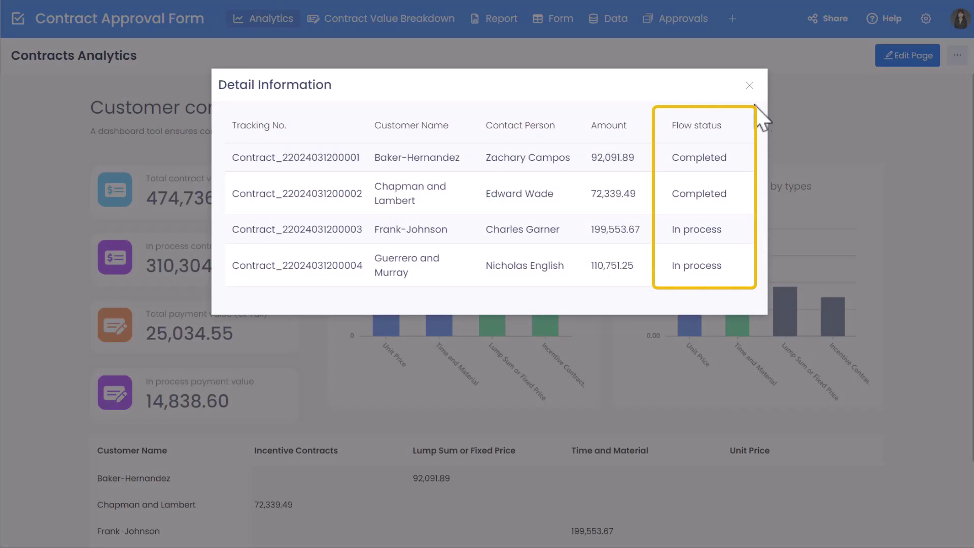
Step: Open the In process contract value card to confirm only two In process contracts appear, then close it
click(750, 87)
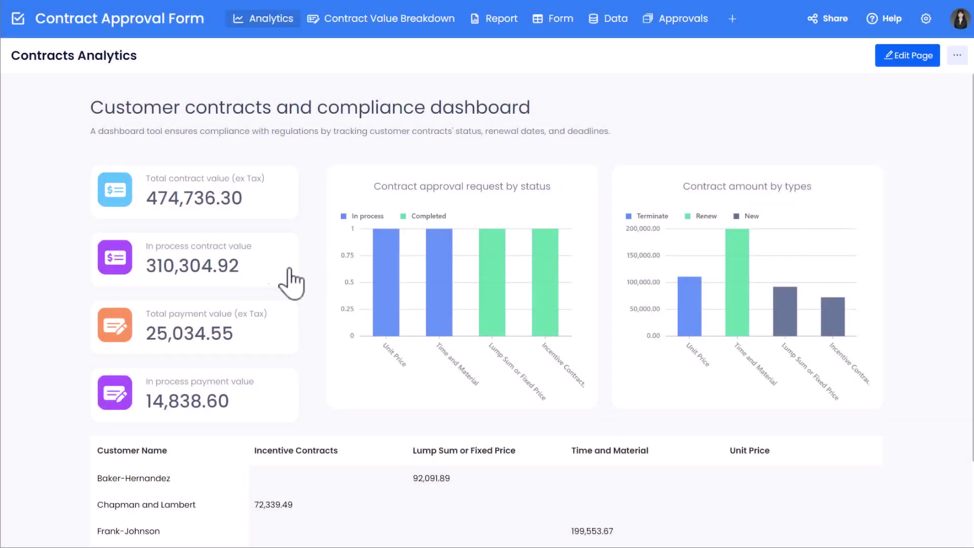
click(197, 276)
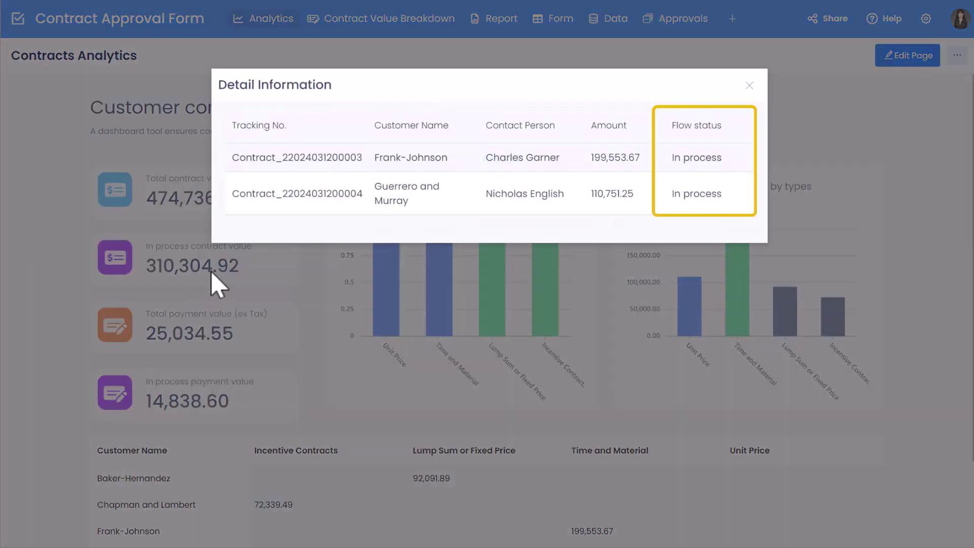
click(748, 87)
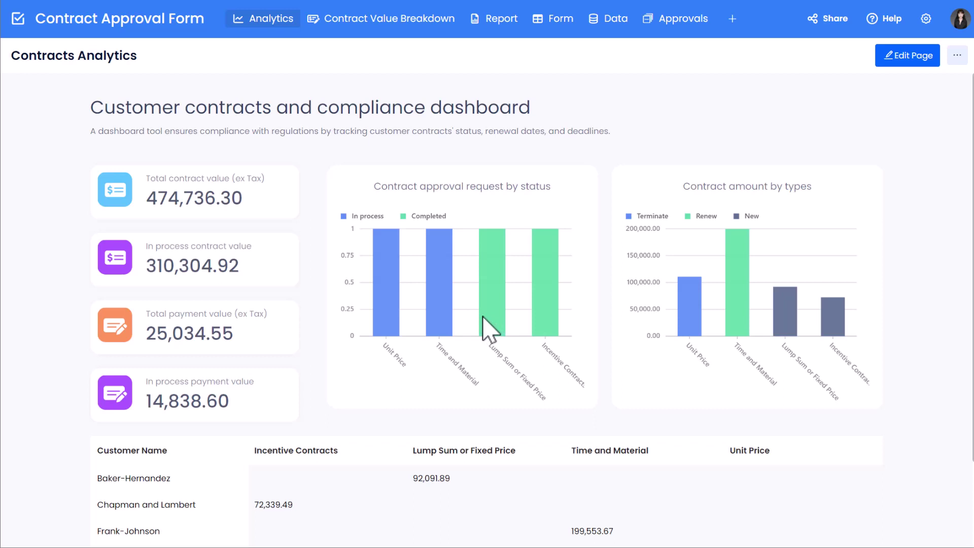